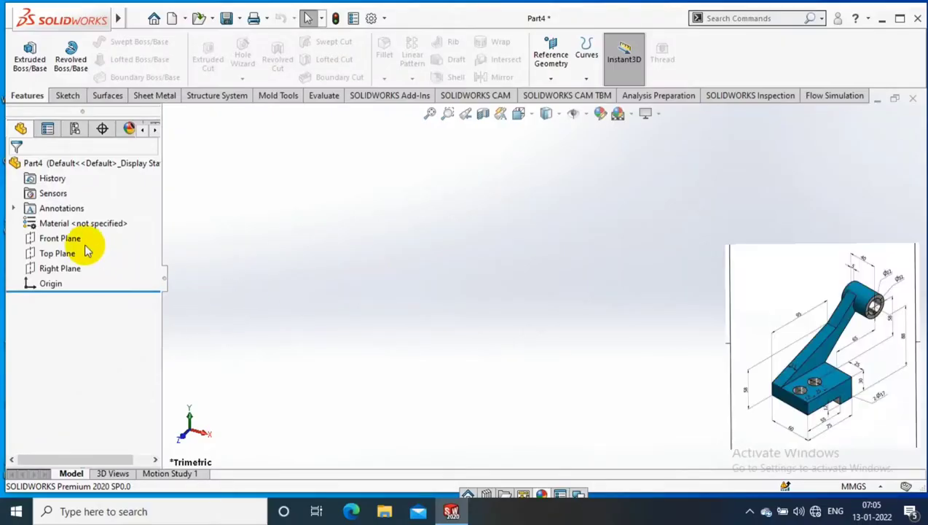
Start a sketch on the Front Plane and draw a center rectangle on the origin
{"action": "right_click", "coordinate": [73, 239]}
{"action": "left_click", "coordinate": [68, 96]}
{"action": "left_click", "coordinate": [24, 55]}
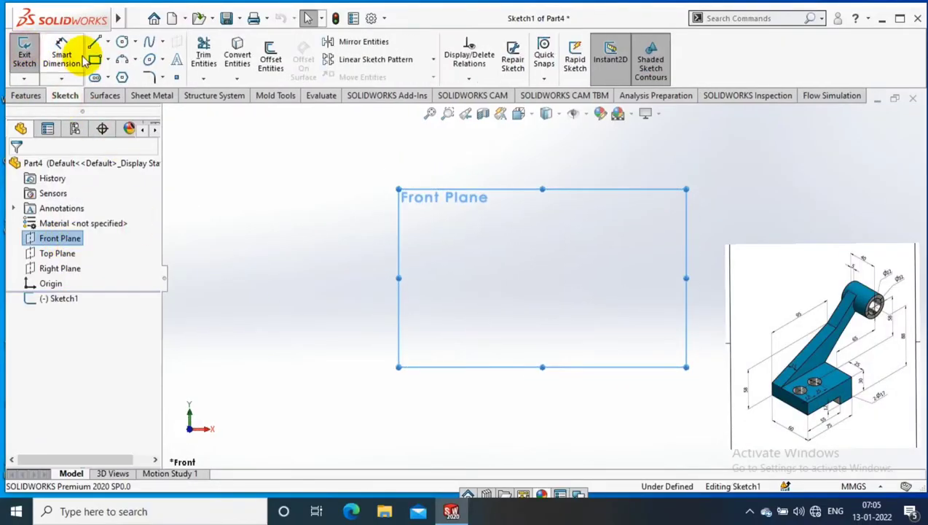
{"action": "left_click", "coordinate": [107, 59]}
{"action": "left_click", "coordinate": [116, 93]}
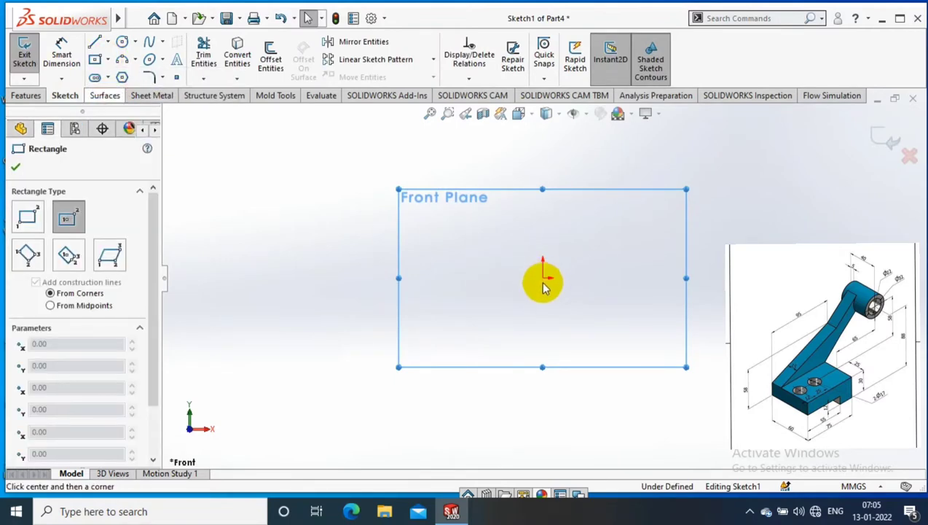
{"action": "left_click_drag", "start_coordinate": [542, 278], "coordinate": [652, 314]}
Dimension the rectangle 142 mm wide and 92 mm high
{"action": "left_click", "coordinate": [61, 55]}
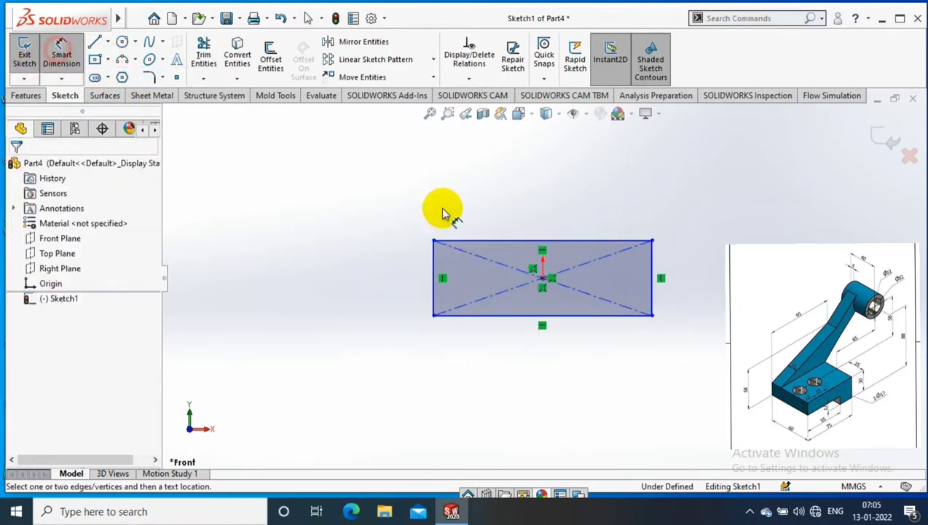
{"action": "left_click", "coordinate": [568, 240]}
{"action": "left_click", "coordinate": [540, 208]}
{"action": "type", "text": "142"}
{"action": "key", "text": "Return"}
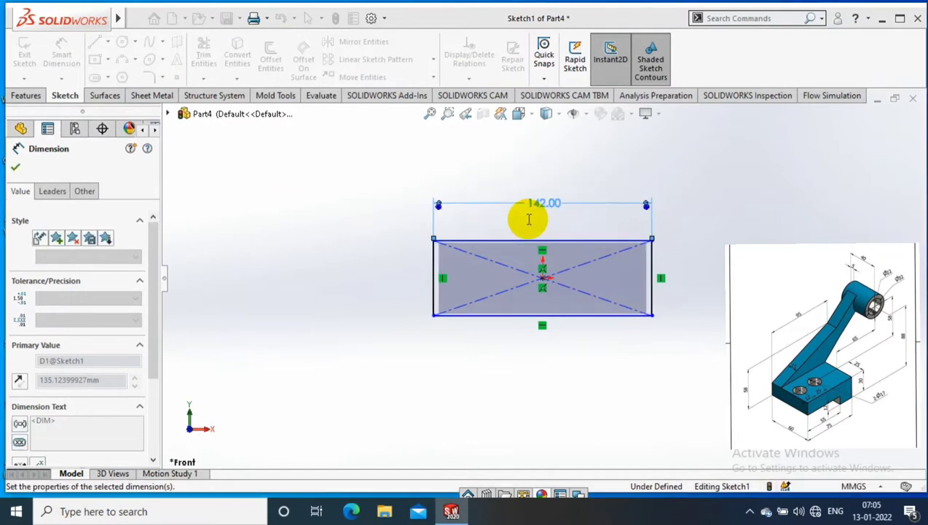
{"action": "left_click", "coordinate": [427, 275]}
{"action": "left_click", "coordinate": [403, 276]}
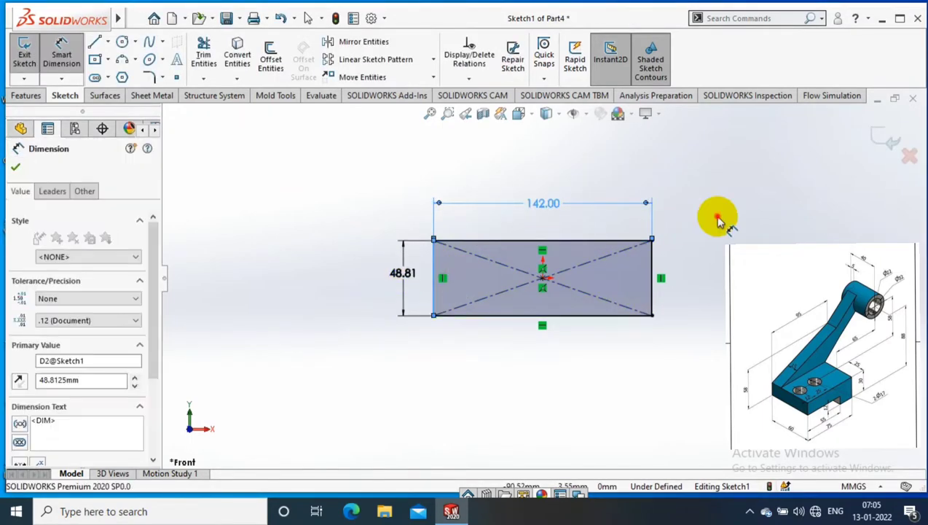
{"action": "type", "text": "92"}
{"action": "key", "text": "Return"}
Extrude the rectangle 14 mm into the base plate
{"action": "left_click", "coordinate": [25, 95]}
{"action": "left_click", "coordinate": [29, 59]}
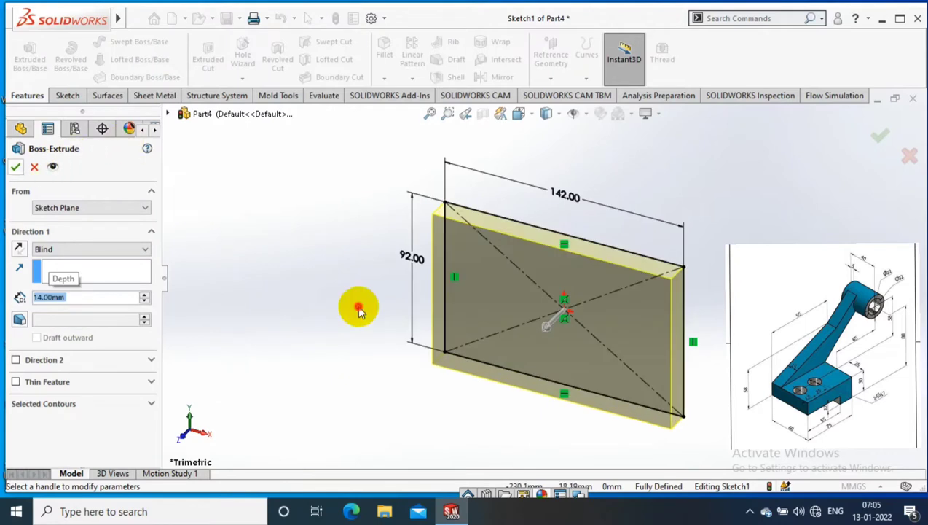
{"action": "right_click", "coordinate": [359, 309]}
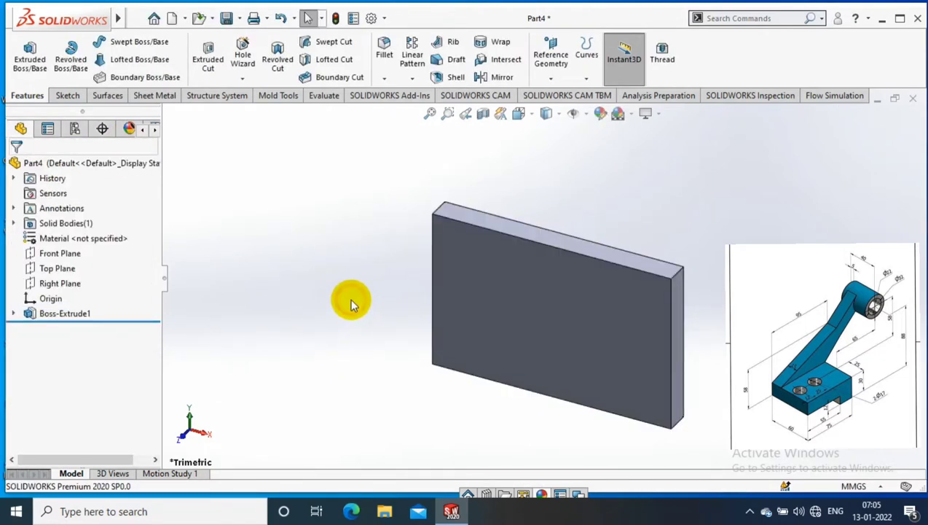
{"action": "middle_click_drag", "start_coordinate": [349, 298], "coordinate": [351, 320]}
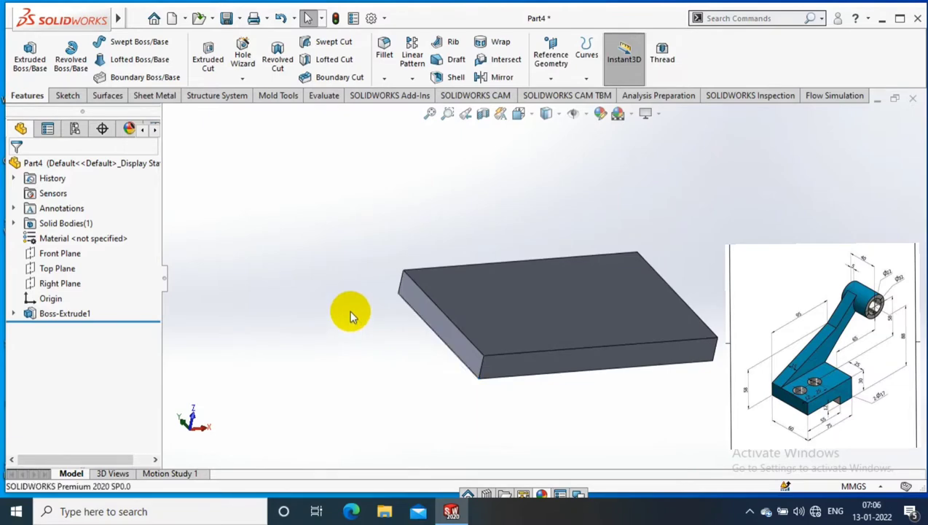
{"action": "right_click", "coordinate": [452, 327]}
View the side face Normal To and sketch a circle beside the plate
{"action": "left_click", "coordinate": [543, 145]}
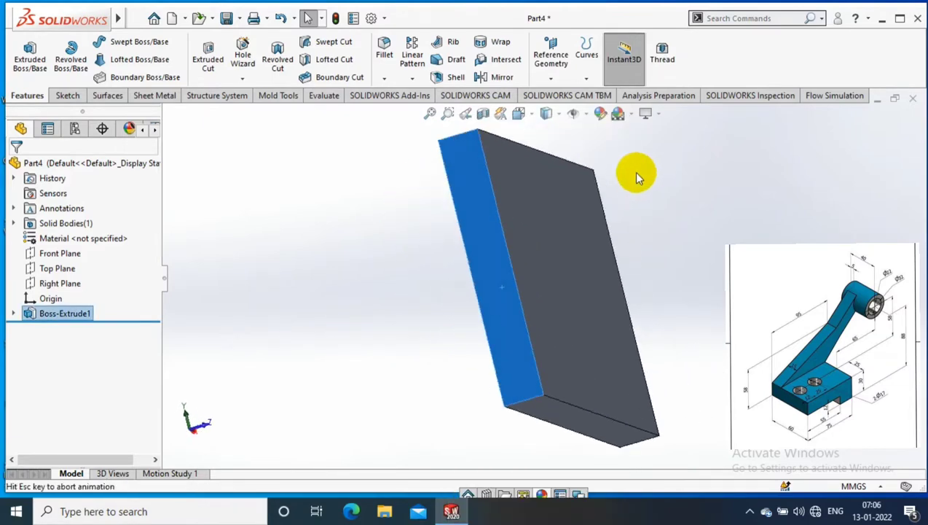
{"action": "left_click", "coordinate": [67, 95]}
{"action": "left_click", "coordinate": [122, 41]}
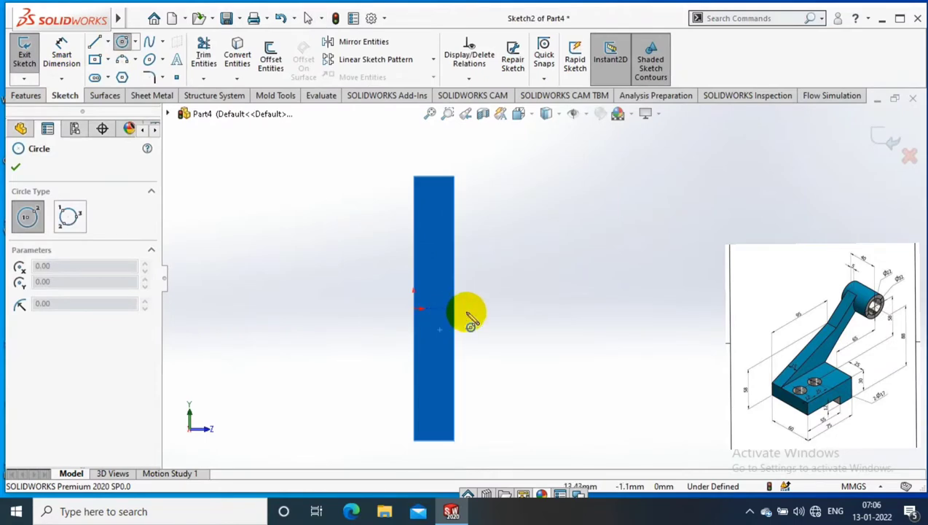
{"action": "left_click_drag", "start_coordinate": [576, 308], "coordinate": [616, 287]}
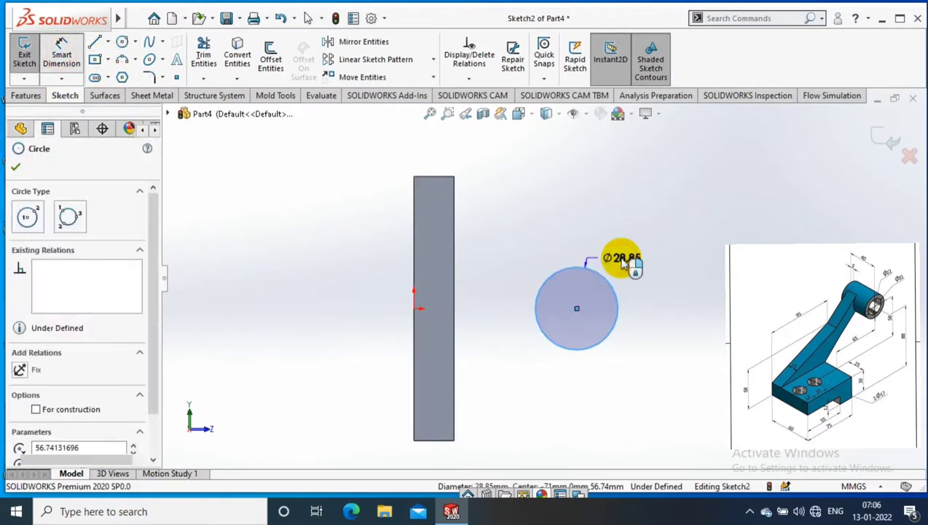
Dimension the circle Ø55 mm, with its centre 58 mm from the plate edge
{"action": "left_click", "coordinate": [622, 262]}
{"action": "type", "text": "55"}
{"action": "key", "text": "Return"}
{"action": "left_click", "coordinate": [577, 308]}
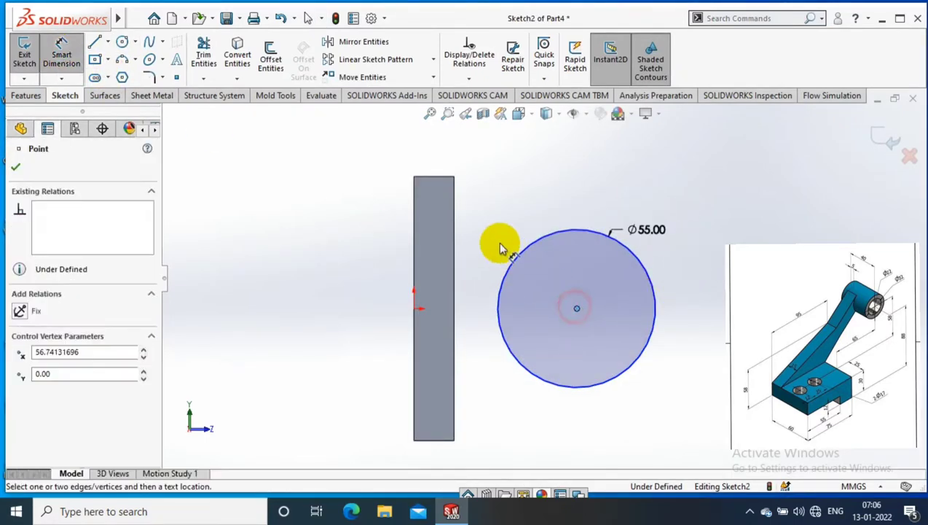
{"action": "left_click", "coordinate": [517, 156]}
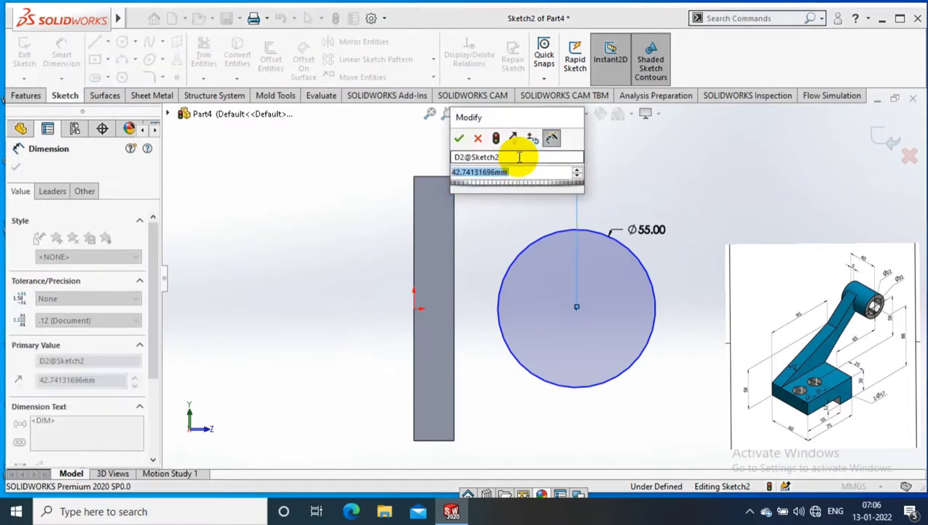
{"action": "type", "text": "58"}
{"action": "key", "text": "Return"}
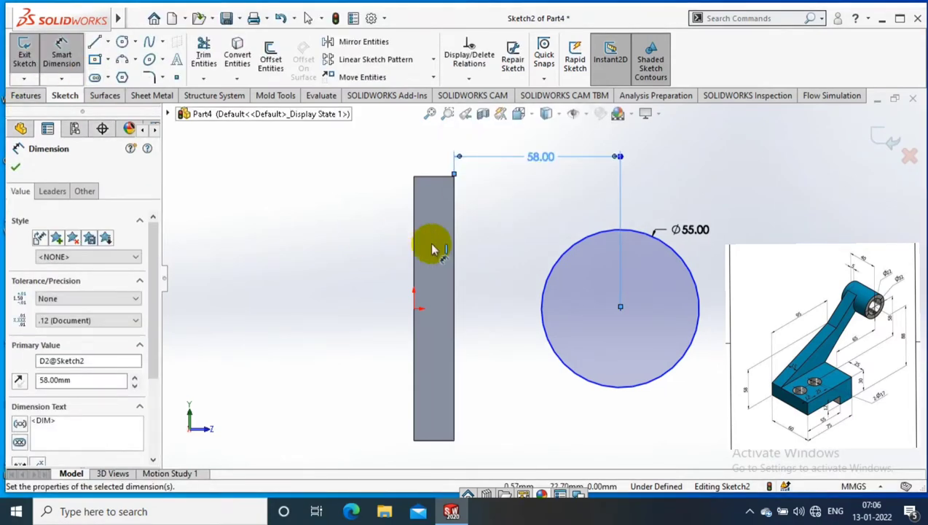
{"action": "key", "text": "Escape"}
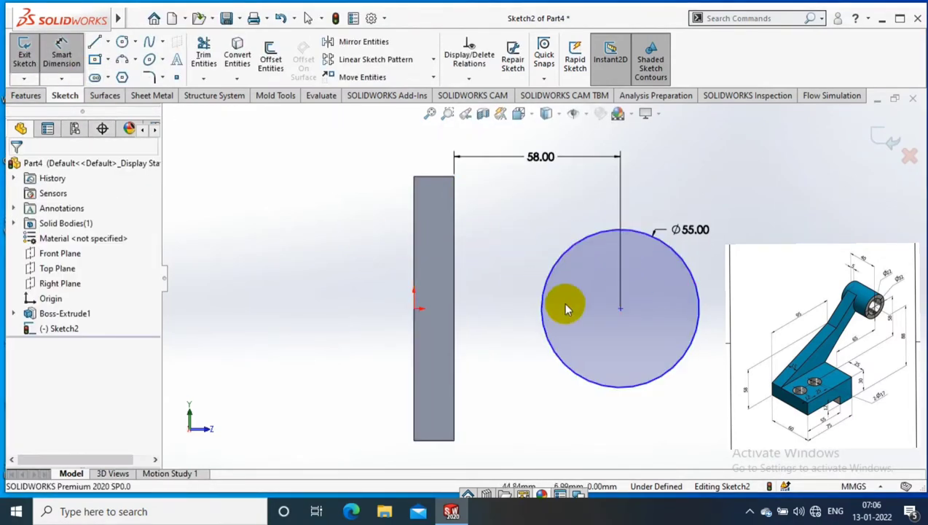
Add a Horizontal relation between the circle centre and the origin
{"action": "left_click", "coordinate": [415, 309]}
{"action": "left_click", "coordinate": [620, 307], "text": "ctrl"}
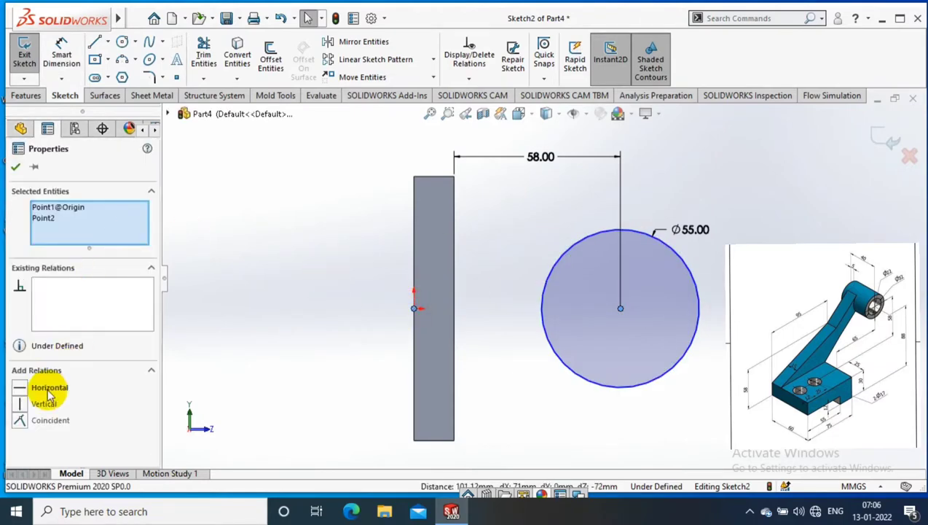
{"action": "left_click", "coordinate": [34, 405]}
{"action": "left_click", "coordinate": [24, 99]}
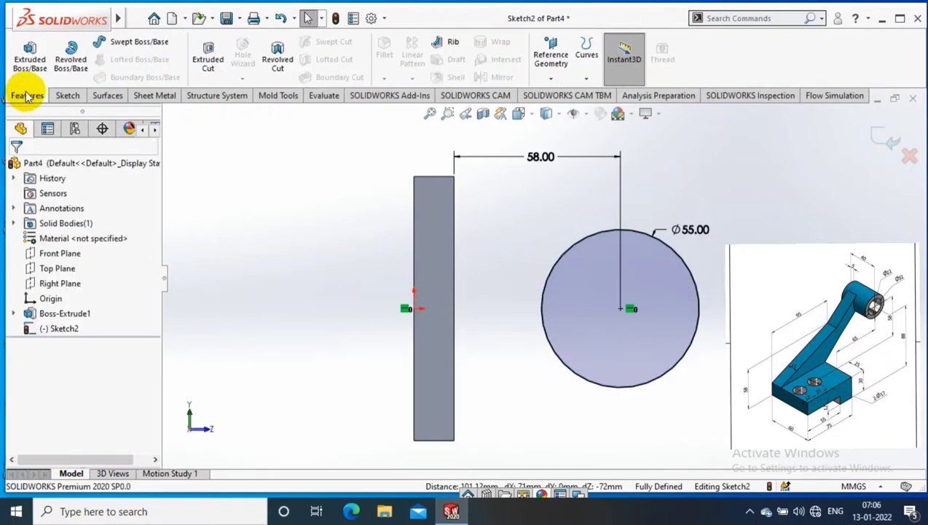
Extrude the Ø55 circle starting from a 49 mm offset from its sketch plane
{"action": "left_click", "coordinate": [29, 58]}
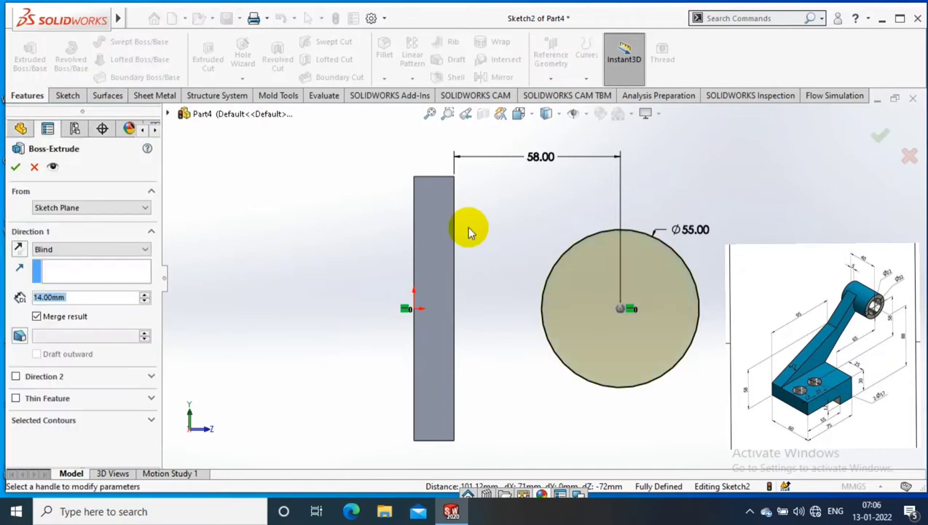
{"action": "mouse_move", "coordinate": [572, 244]}
{"action": "middle_mouse_down"}
{"action": "mouse_move", "coordinate": [518, 228]}
{"action": "mouse_move", "coordinate": [698, 352]}
{"action": "mouse_move", "coordinate": [683, 366]}
{"action": "mouse_move", "coordinate": [709, 359]}
{"action": "middle_mouse_up"}
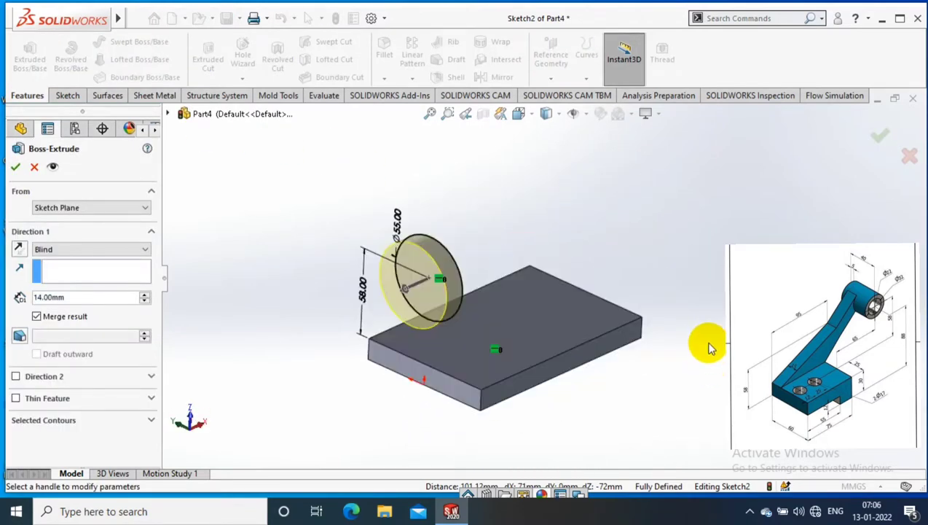
{"action": "left_click", "coordinate": [136, 208]}
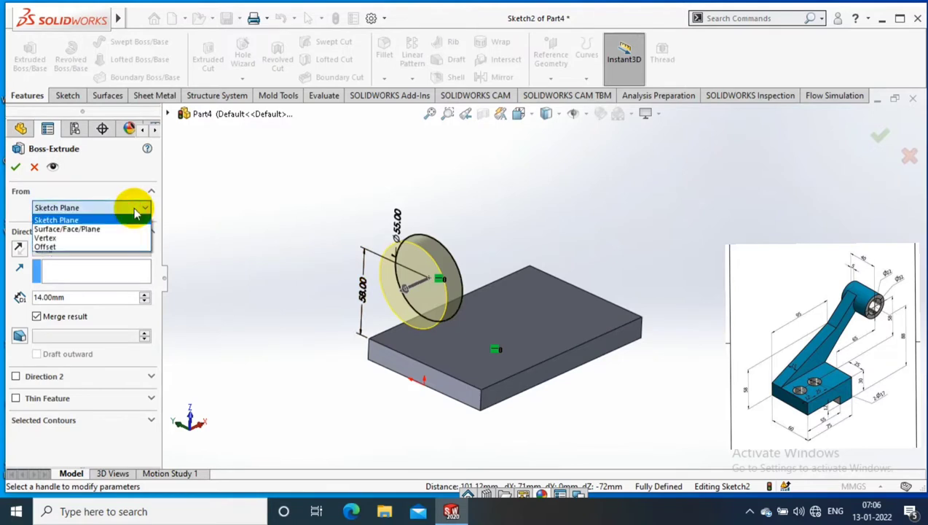
{"action": "left_click", "coordinate": [46, 247]}
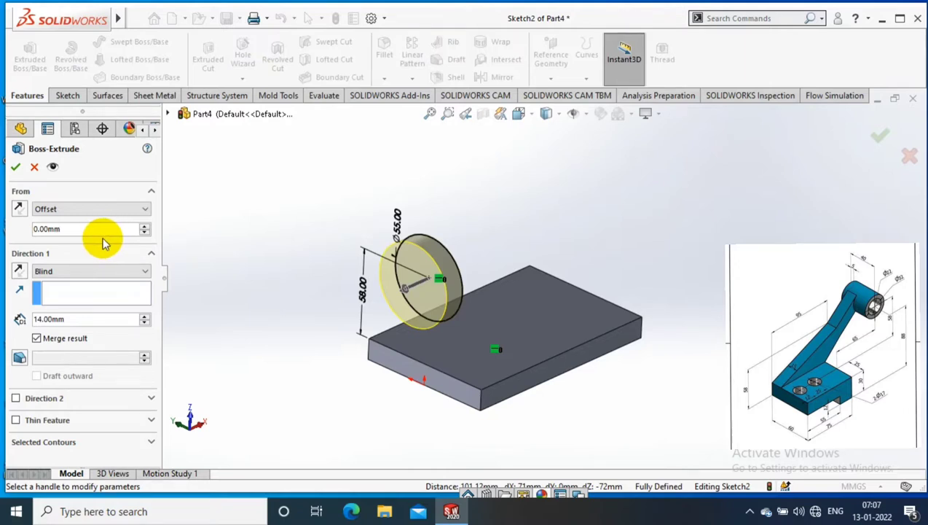
{"action": "left_click", "coordinate": [102, 209]}
{"action": "left_click", "coordinate": [103, 230]}
{"action": "type", "text": "49"}
{"action": "key", "text": "Return"}
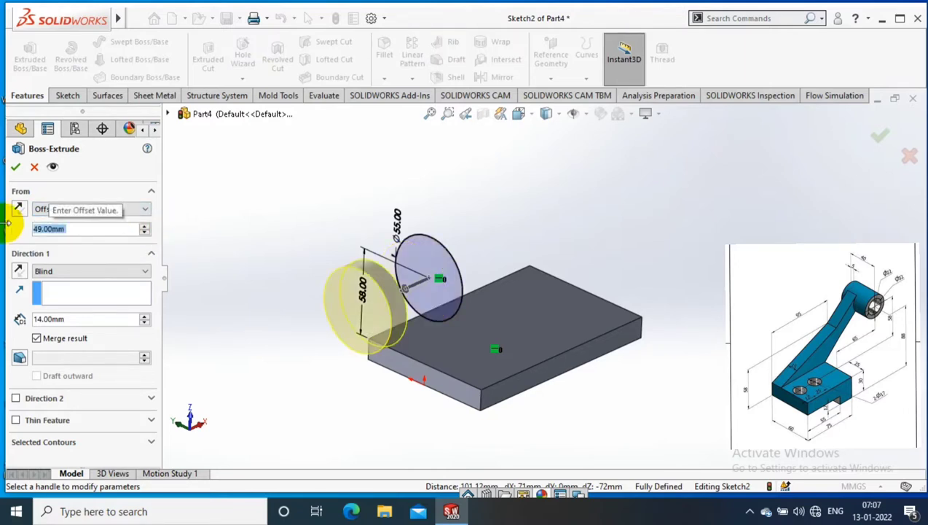
Reverse the offset and extrusion directions and accept the 45 mm cylinder
{"action": "middle_click_drag", "start_coordinate": [621, 265], "coordinate": [582, 262]}
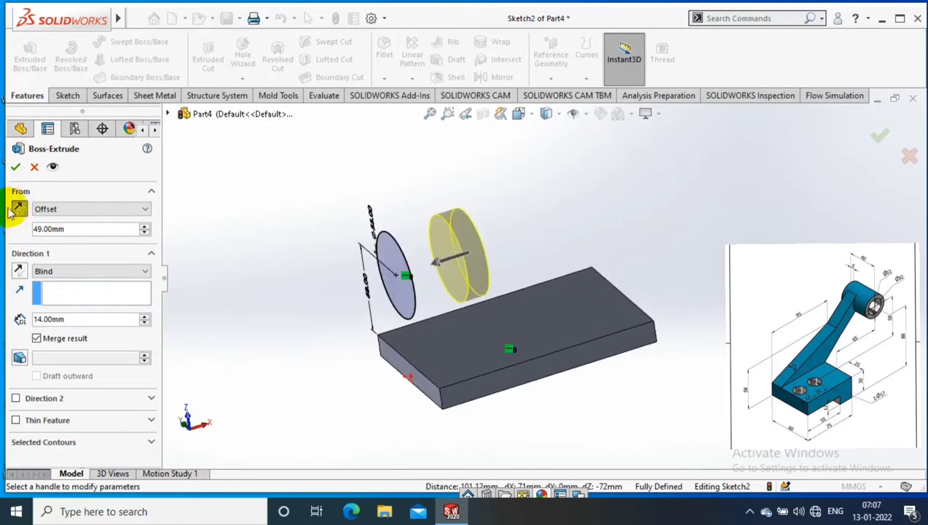
{"action": "left_click", "coordinate": [18, 208]}
{"action": "left_click", "coordinate": [80, 318]}
{"action": "left_click", "coordinate": [18, 209]}
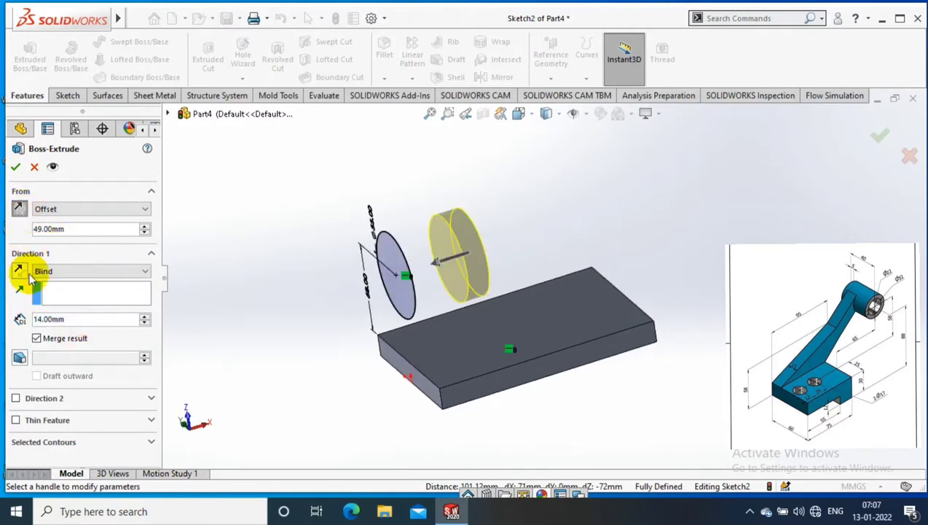
{"action": "left_click", "coordinate": [19, 318]}
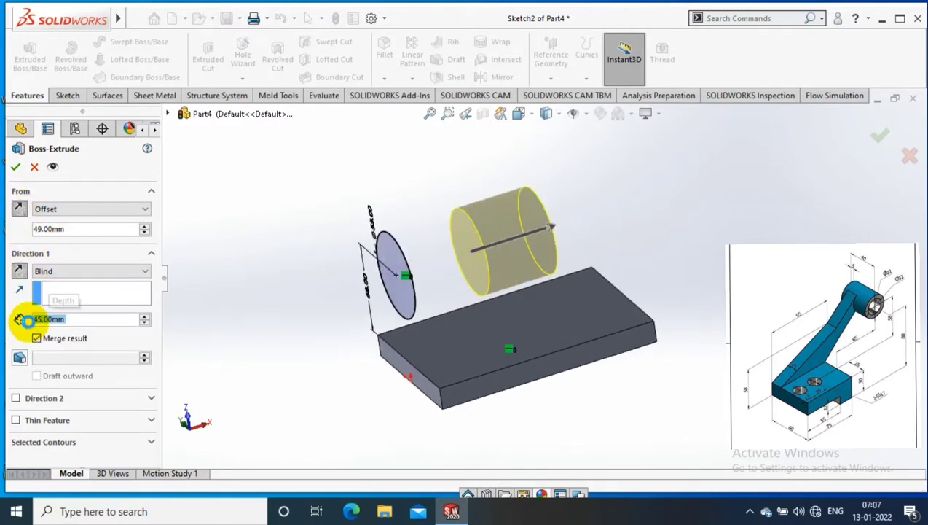
{"action": "key", "text": "Return"}
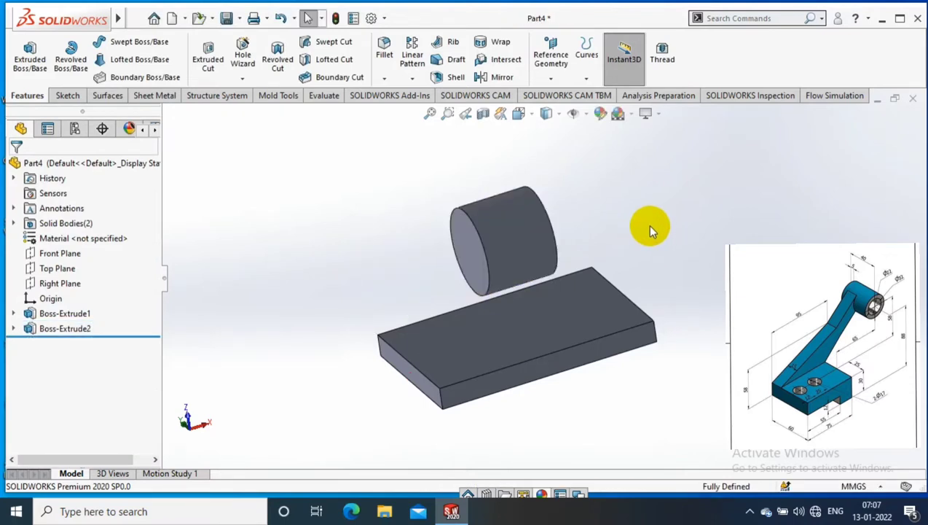
{"action": "left_click", "coordinate": [470, 248]}
Sketch a Ø30 mm circle on the cylinder's end face
{"action": "left_click", "coordinate": [65, 95]}
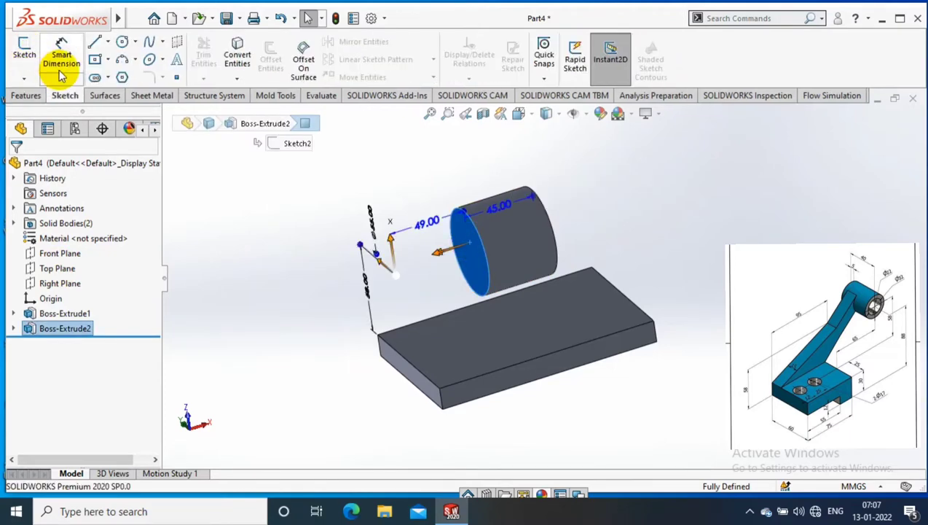
{"action": "left_click", "coordinate": [24, 59]}
{"action": "left_click", "coordinate": [122, 42]}
{"action": "left_click", "coordinate": [466, 256]}
{"action": "left_click", "coordinate": [478, 287]}
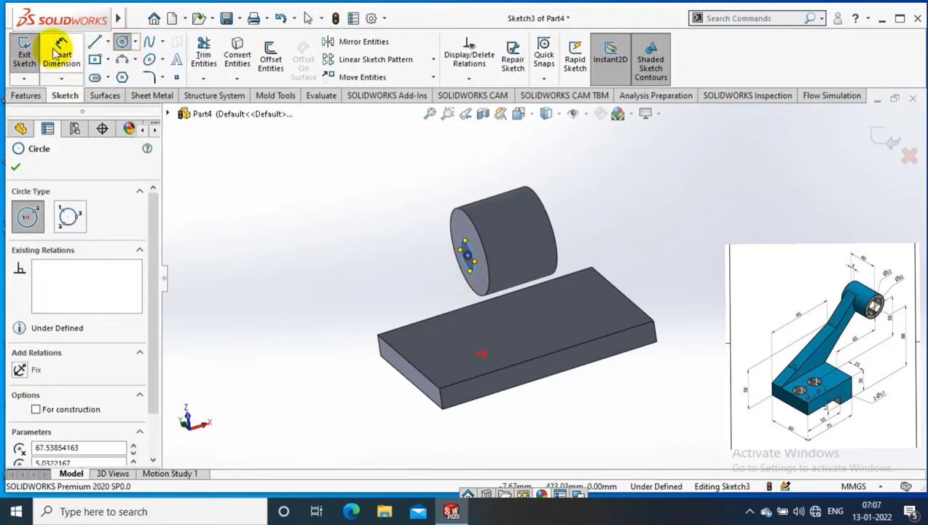
{"action": "left_click", "coordinate": [61, 55]}
{"action": "scroll", "coordinate": [521, 299], "scroll_direction": "down", "scroll_amount": 4}
{"action": "left_click", "coordinate": [504, 281]}
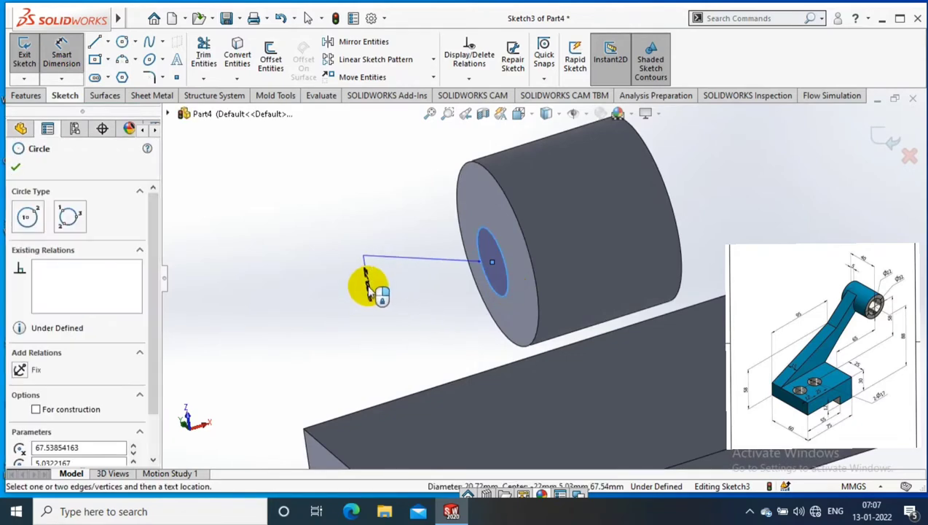
{"action": "left_click", "coordinate": [366, 282]}
{"action": "type", "text": "30"}
{"action": "key", "text": "Return"}
{"action": "key", "text": "Escape"}
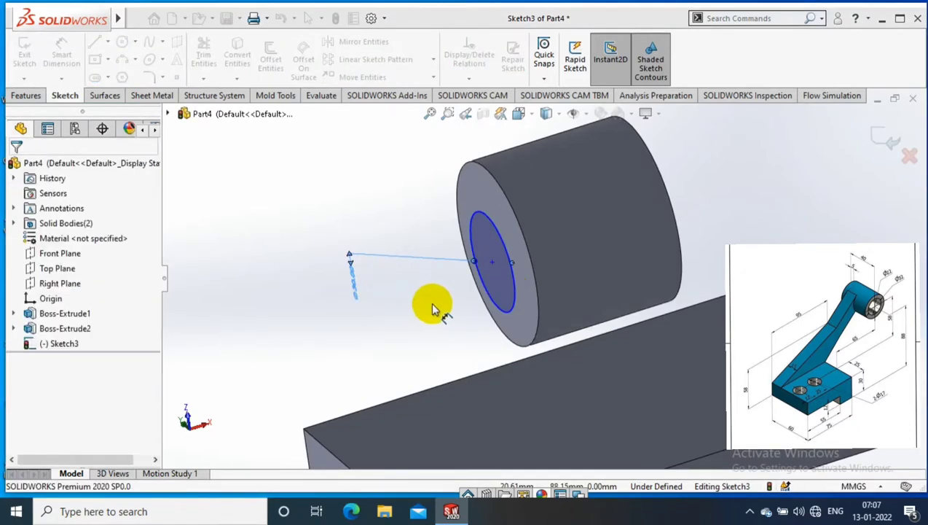
Make the Ø30 circle concentric with the cylinder's outer edge
{"action": "middle_click_drag", "start_coordinate": [438, 304], "coordinate": [445, 304]}
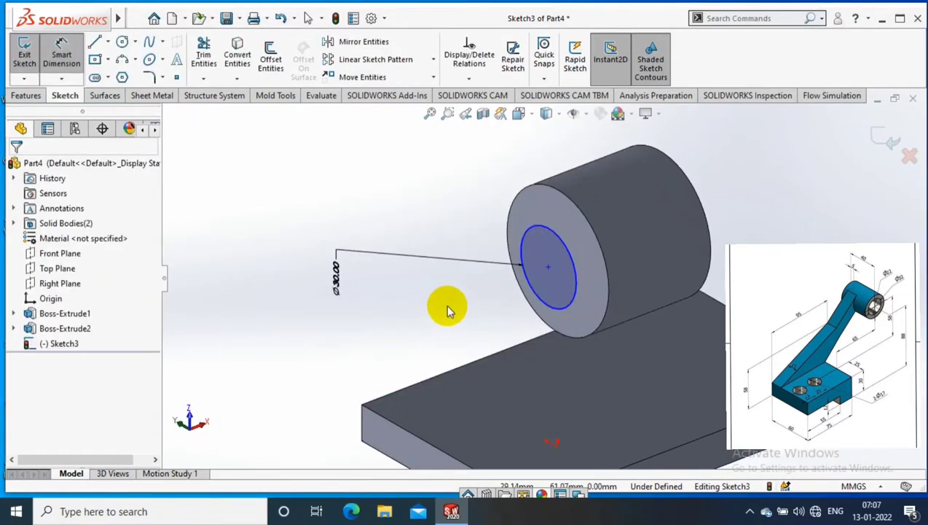
{"action": "left_click", "coordinate": [534, 214]}
{"action": "left_click", "coordinate": [529, 182], "text": "ctrl"}
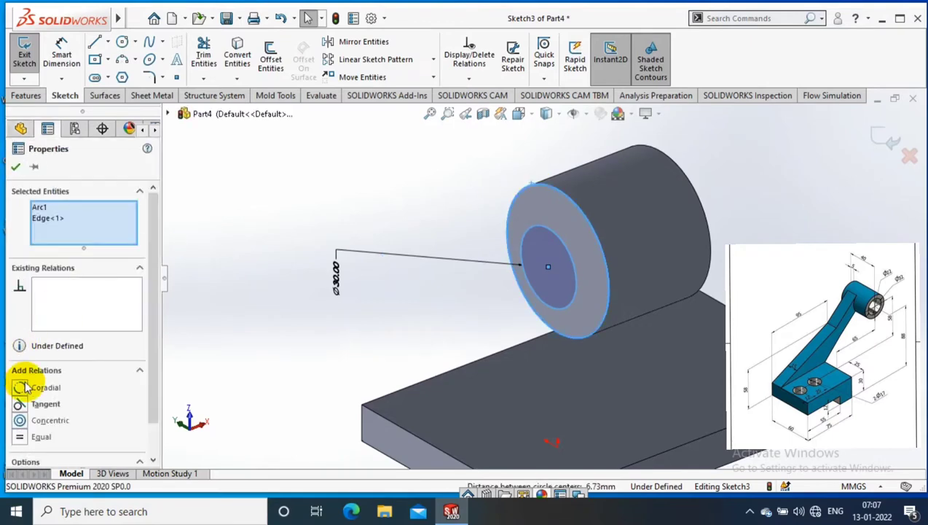
{"action": "left_click", "coordinate": [20, 419]}
Cut the circle Through All in both directions to bore the hole
{"action": "left_click", "coordinate": [26, 95]}
{"action": "left_click", "coordinate": [207, 59]}
{"action": "left_click", "coordinate": [102, 249]}
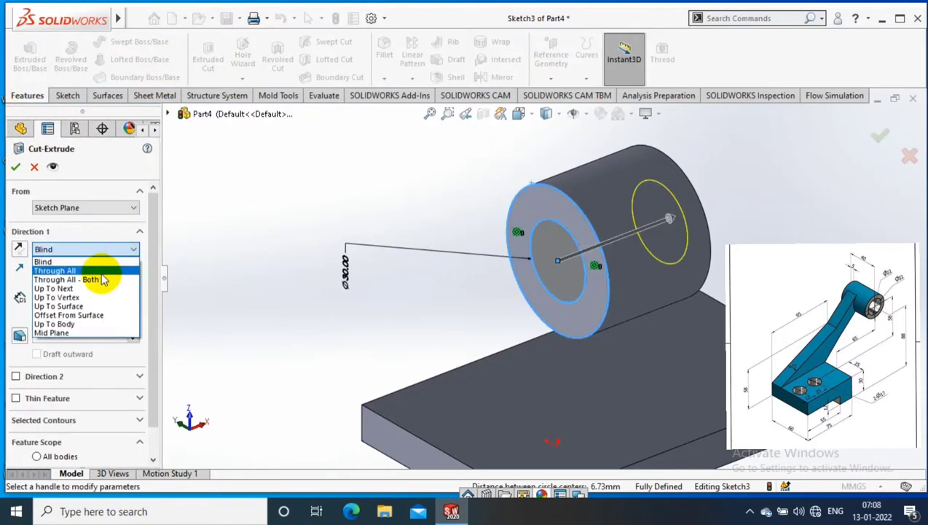
{"action": "left_click", "coordinate": [104, 279]}
{"action": "left_click", "coordinate": [15, 166]}
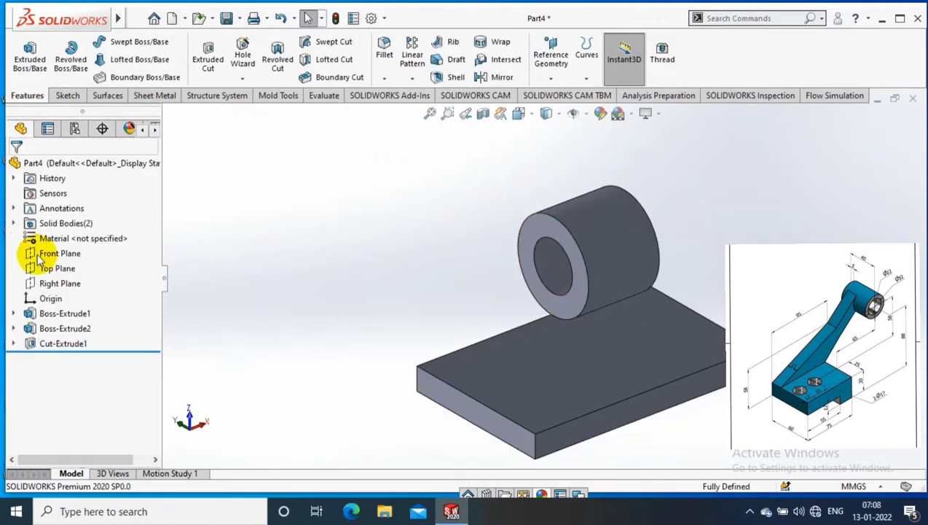
{"action": "left_click", "coordinate": [57, 283]}
On the Right Plane, draw a horizontal top line and a line tangent to the cylinder's top
{"action": "right_click", "coordinate": [44, 284]}
{"action": "left_click", "coordinate": [127, 259]}
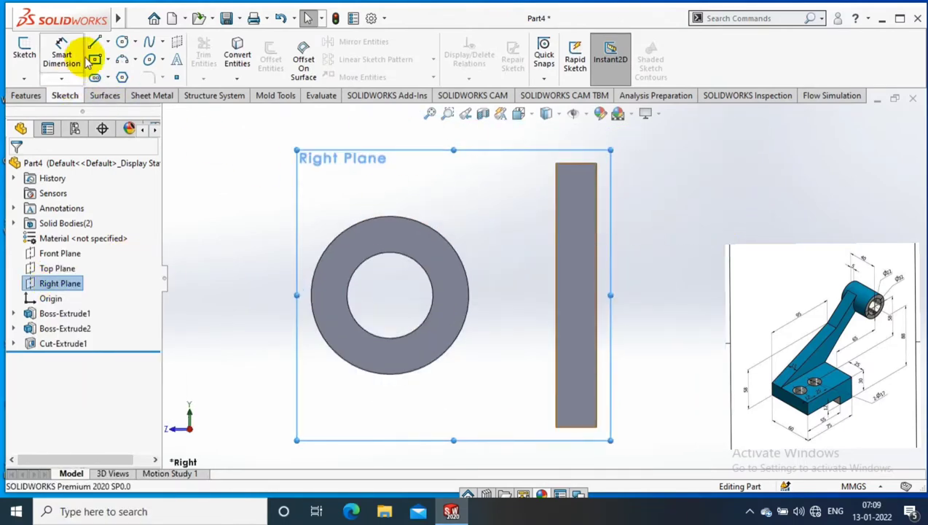
{"action": "left_click", "coordinate": [94, 41]}
{"action": "left_click_drag", "start_coordinate": [556, 162], "coordinate": [481, 161]}
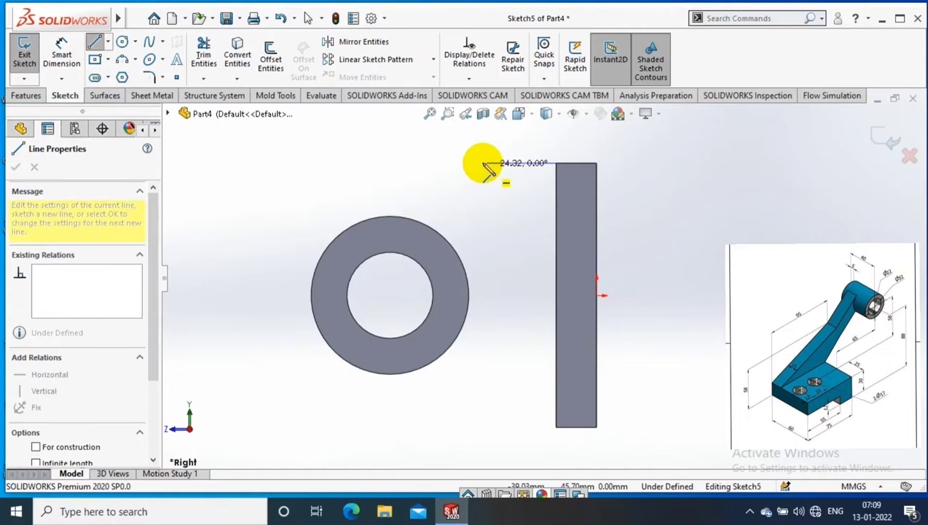
{"action": "left_click", "coordinate": [390, 217]}
{"action": "key", "text": "Escape"}
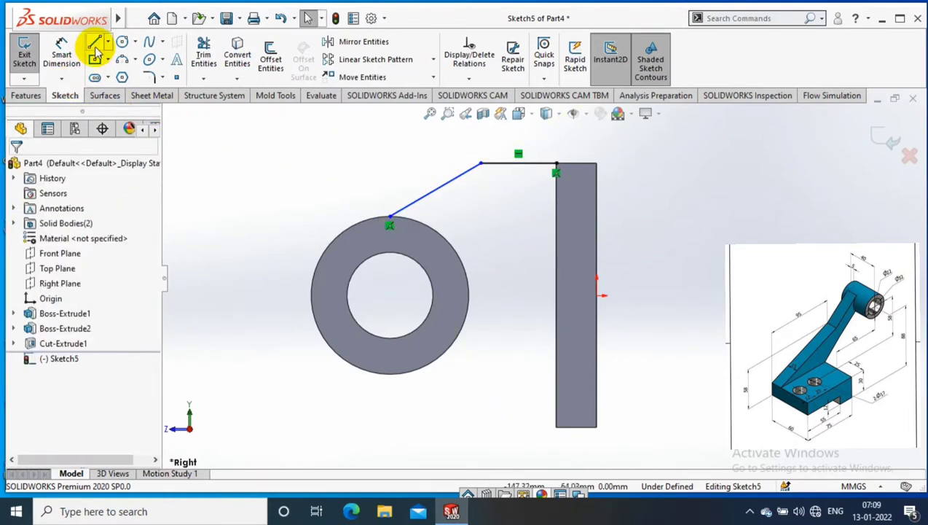
Dimension the horizontal top line to 22 mm
{"action": "left_click", "coordinate": [73, 45]}
{"action": "left_click", "coordinate": [521, 163]}
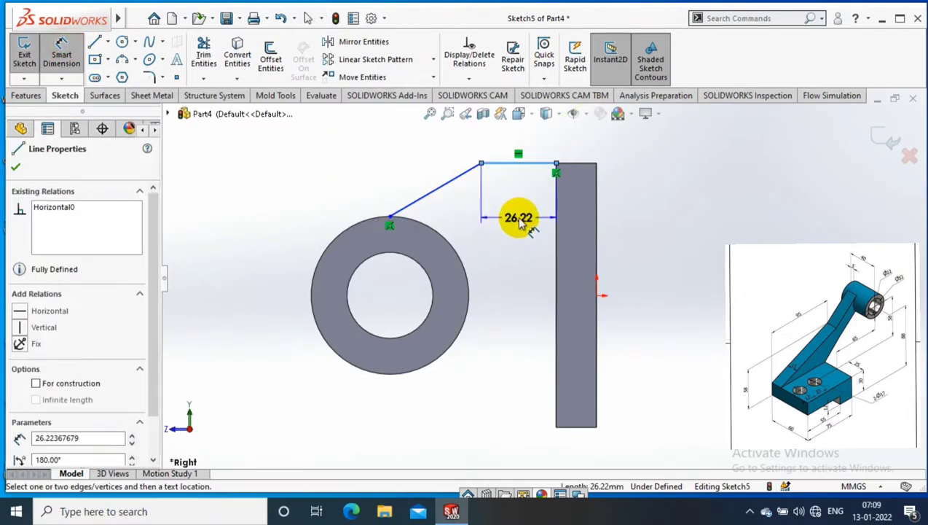
{"action": "left_click", "coordinate": [519, 222]}
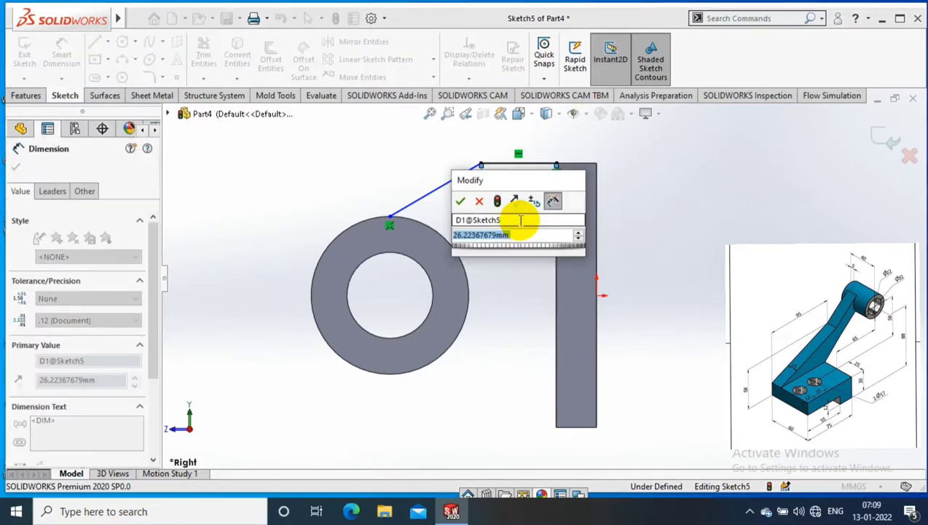
{"action": "type", "text": "22"}
{"action": "key", "text": "Return"}
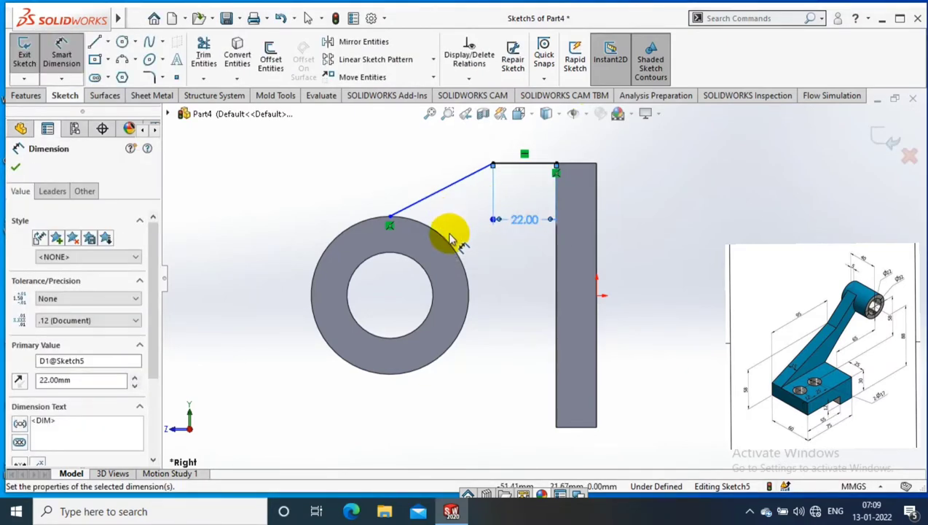
{"action": "key", "text": "Escape"}
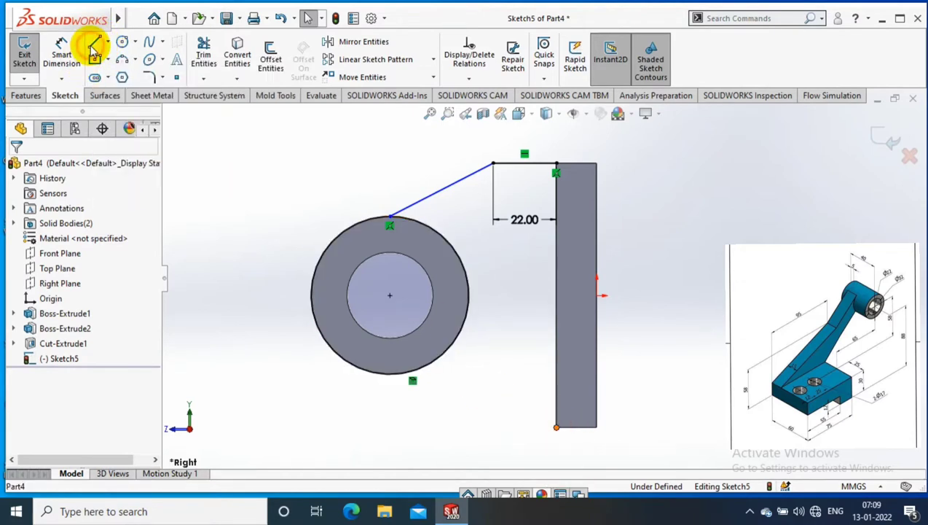
Draw a 22 mm bottom line from the plate corner, joined tangent to the cylinder's bottom
{"action": "left_click", "coordinate": [94, 42]}
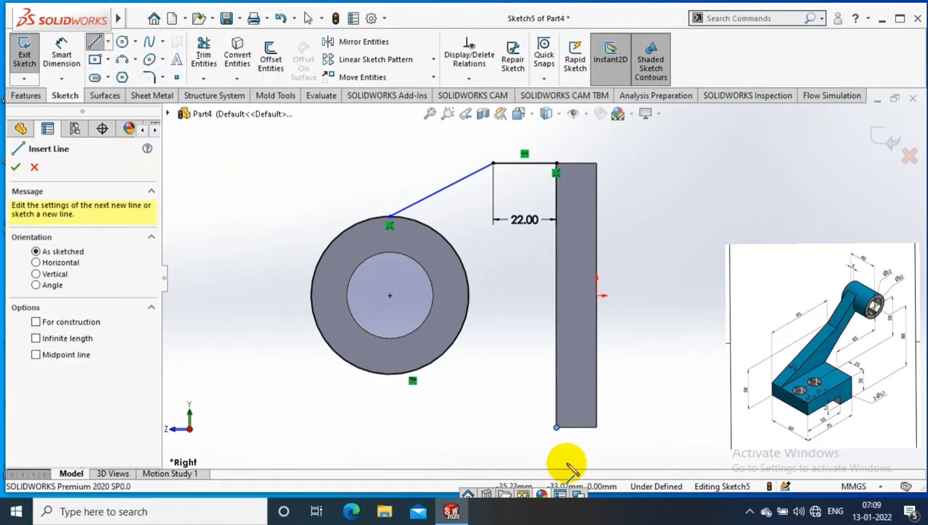
{"action": "left_click", "coordinate": [545, 428]}
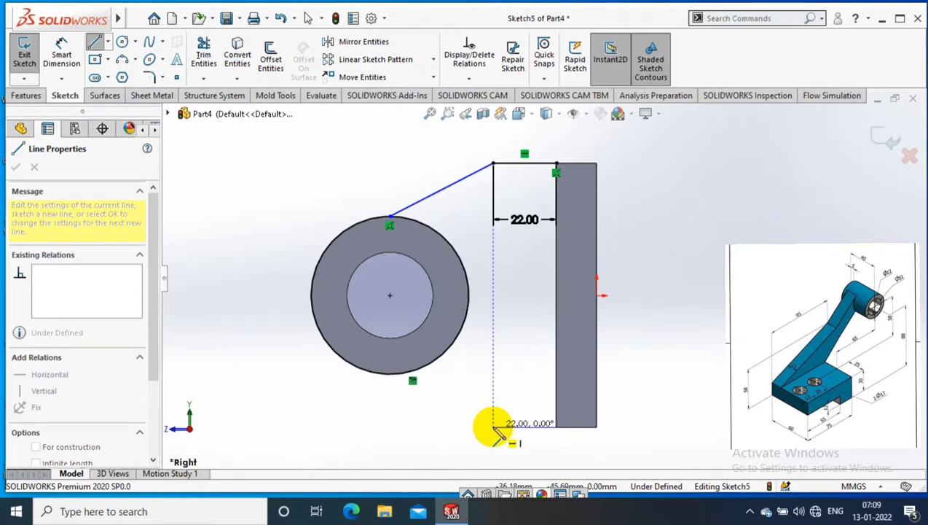
{"action": "left_click", "coordinate": [493, 427]}
{"action": "left_click", "coordinate": [397, 373]}
{"action": "key", "text": "Escape"}
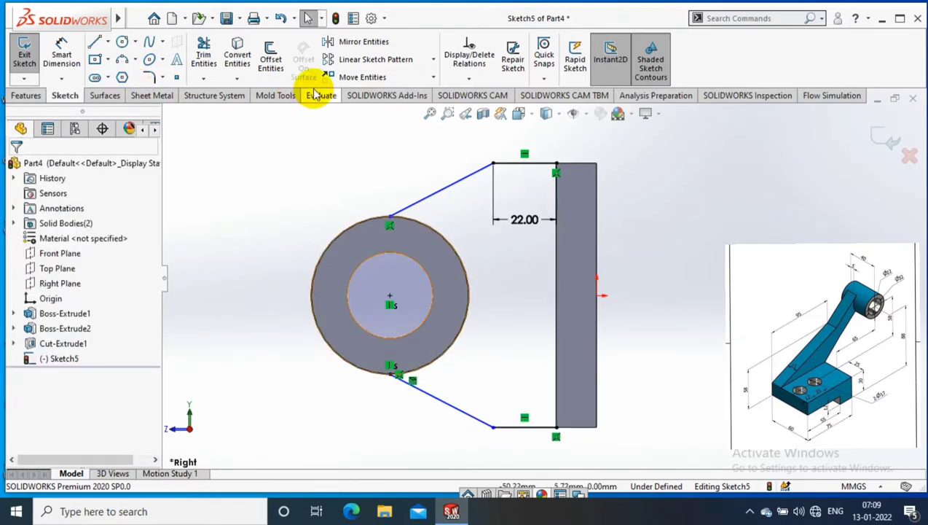
Trim the sketch and close the profile with a vertical line along the plate
{"action": "left_click", "coordinate": [198, 83]}
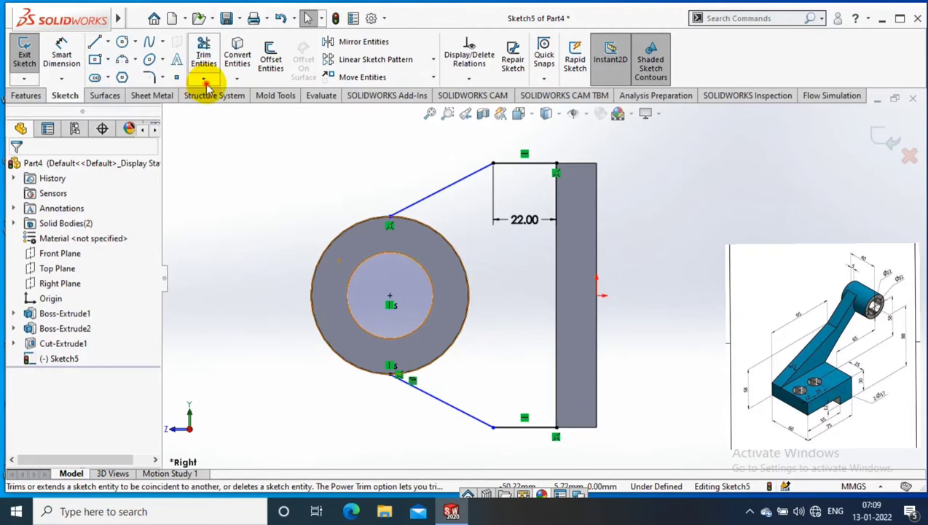
{"action": "left_click", "coordinate": [222, 92]}
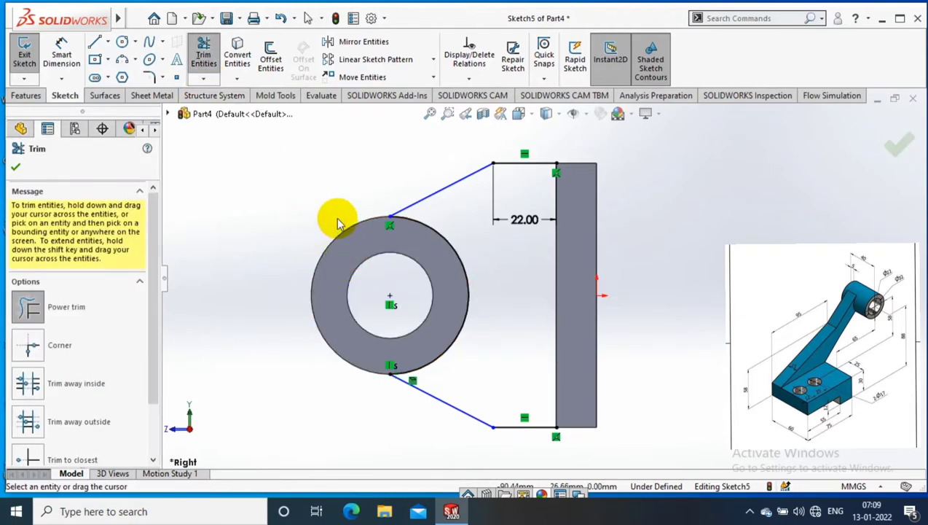
{"action": "left_click", "coordinate": [94, 42]}
{"action": "left_click_drag", "start_coordinate": [556, 166], "coordinate": [556, 428]}
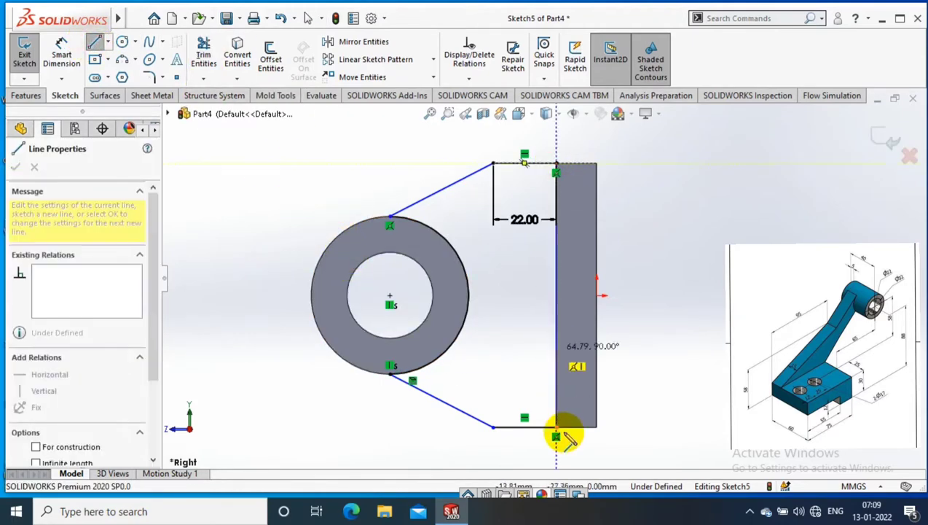
Extrude the web profile Mid Plane with 15 mm depth
{"action": "key", "text": "Escape"}
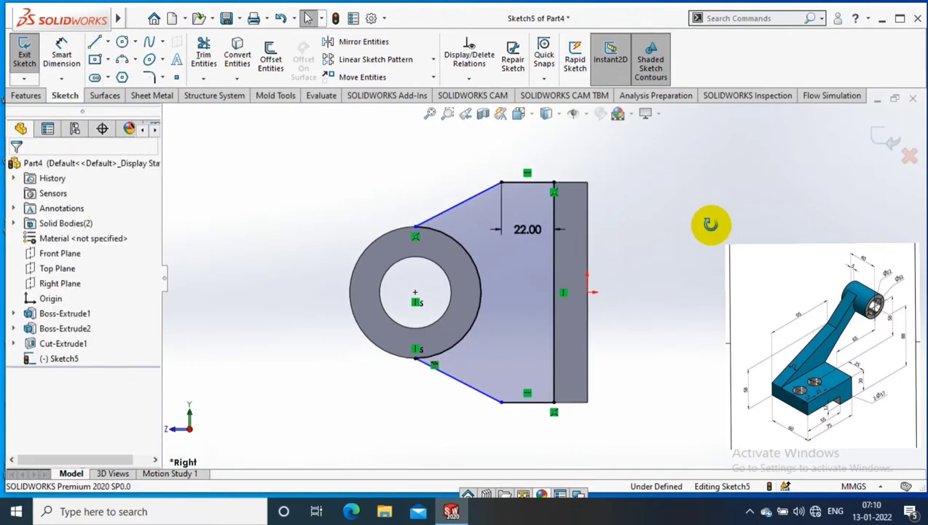
{"action": "middle_click_drag", "start_coordinate": [710, 222], "coordinate": [752, 141]}
{"action": "left_click", "coordinate": [27, 96]}
{"action": "left_click", "coordinate": [29, 62]}
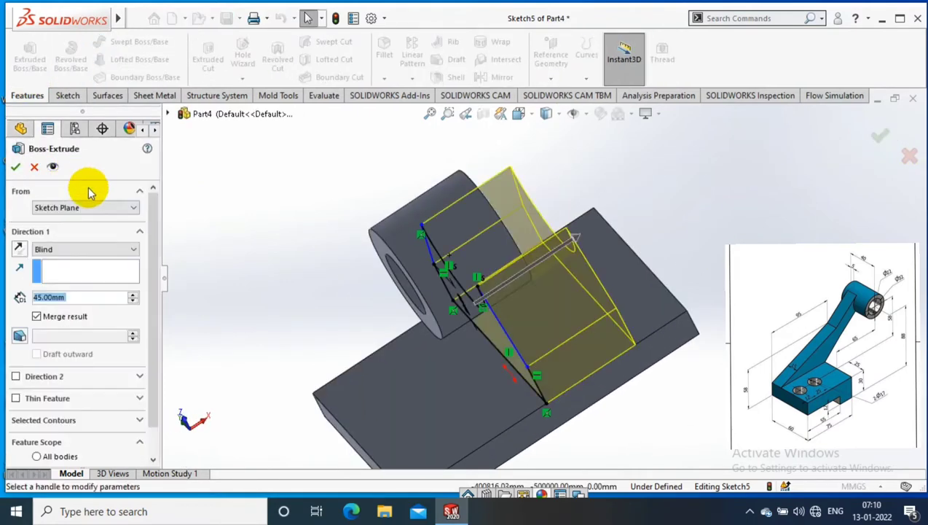
{"action": "left_click", "coordinate": [69, 249]}
{"action": "left_click", "coordinate": [58, 315]}
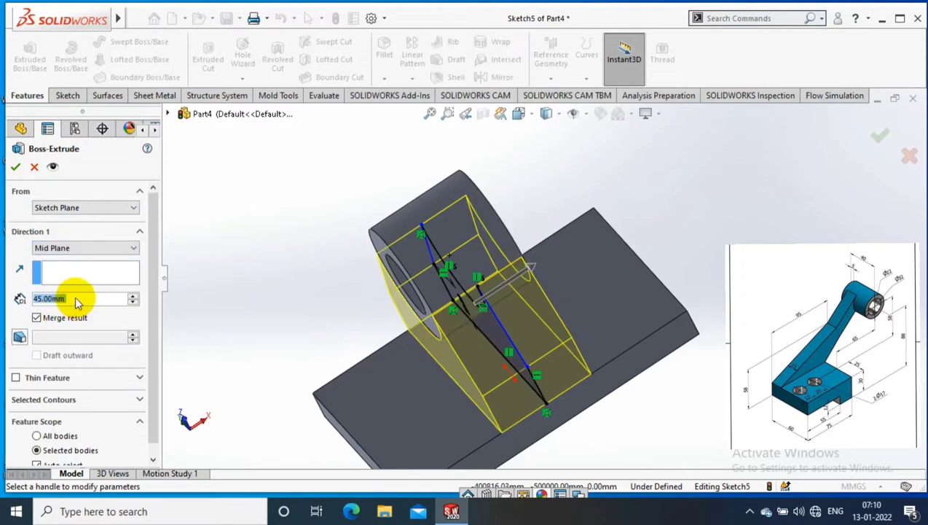
{"action": "type", "text": "15"}
{"action": "key", "text": "Return"}
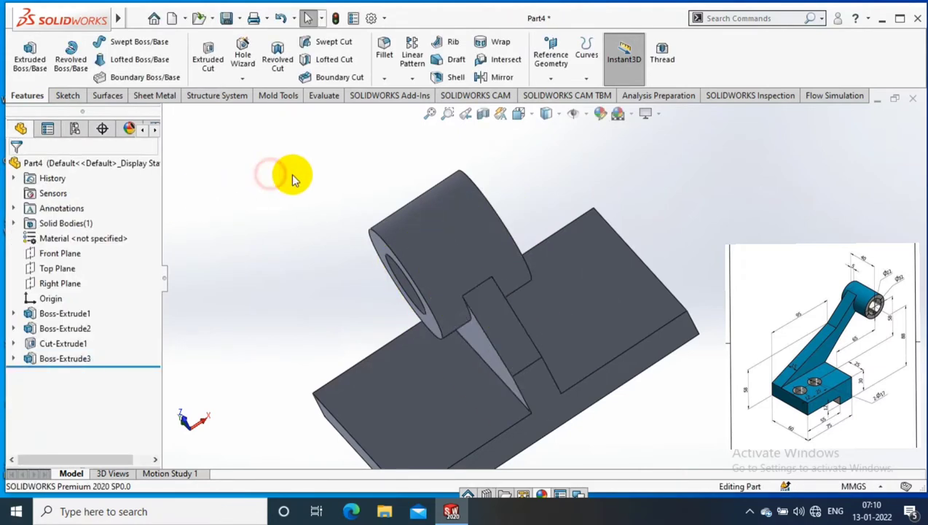
{"action": "middle_click_drag", "start_coordinate": [290, 177], "coordinate": [315, 135]}
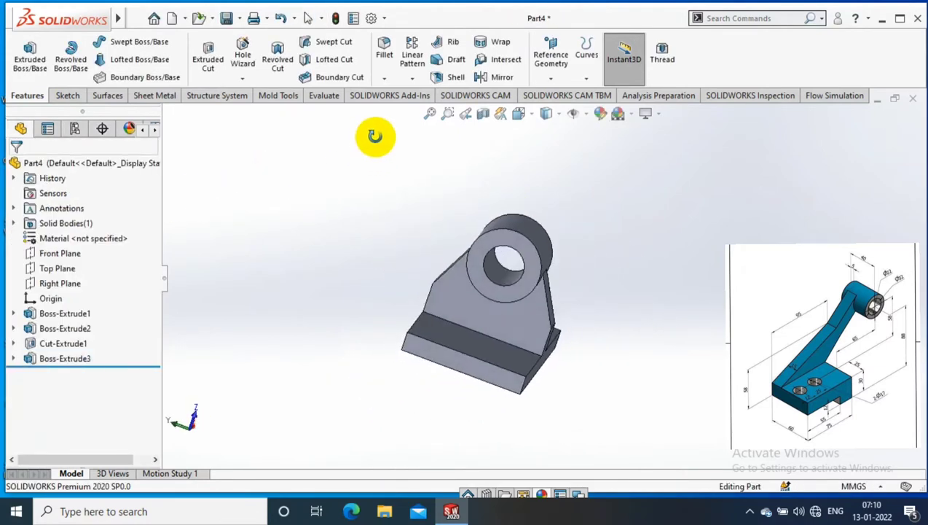
Start a sketch on the Top Plane, viewed Normal To, with the Line tool
{"action": "left_click", "coordinate": [57, 268]}
{"action": "right_click", "coordinate": [58, 268]}
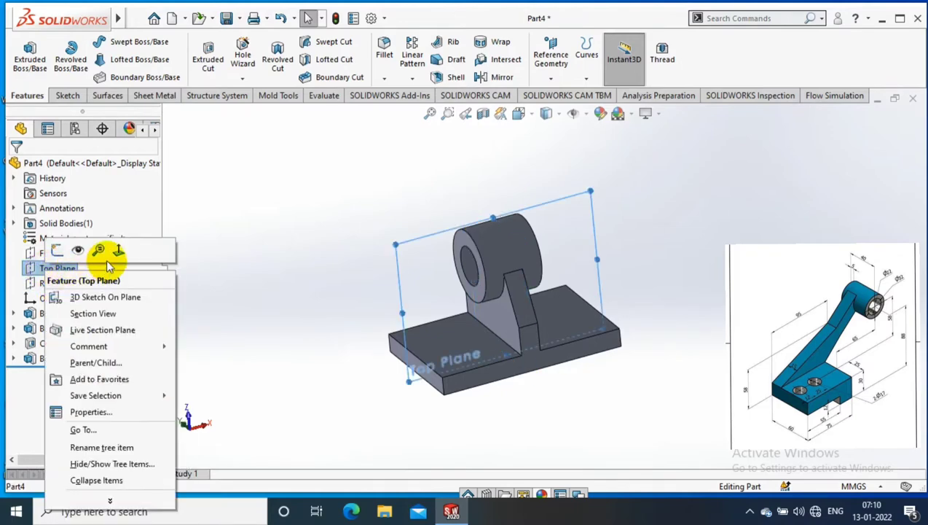
{"action": "left_click", "coordinate": [118, 250]}
{"action": "left_click", "coordinate": [67, 95]}
{"action": "left_click", "coordinate": [94, 42]}
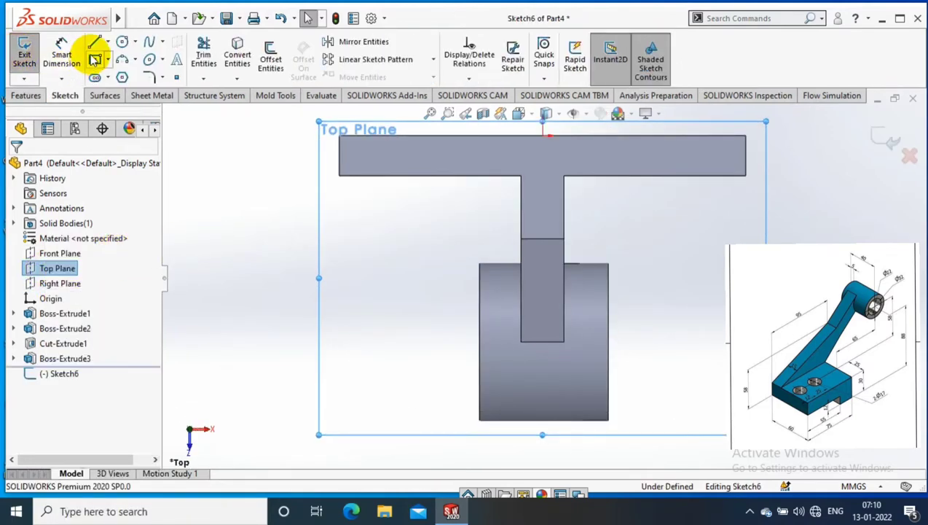
{"action": "scroll", "coordinate": [522, 330], "scroll_direction": "down", "scroll_amount": 2}
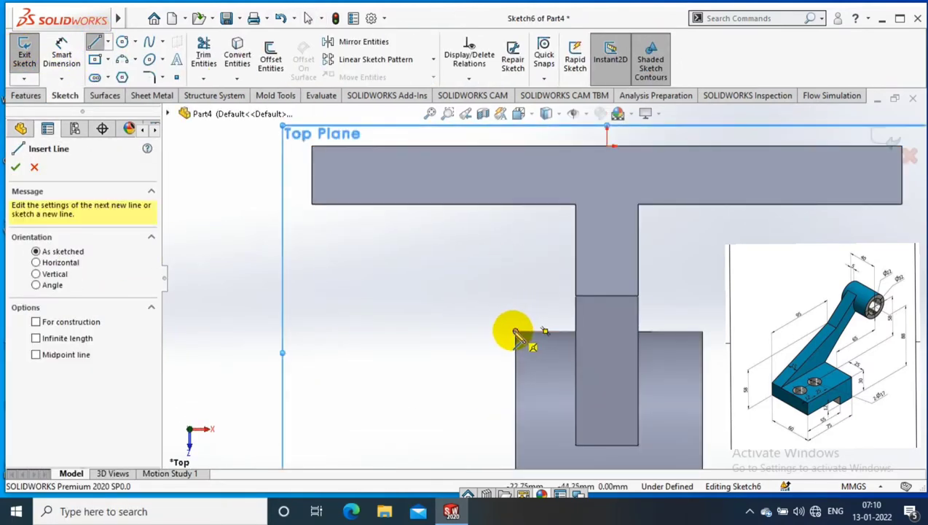
Draw the first slanted line from the boss to the plate, 41 mm from the upright
{"action": "left_click", "coordinate": [515, 335]}
{"action": "left_click", "coordinate": [399, 203]}
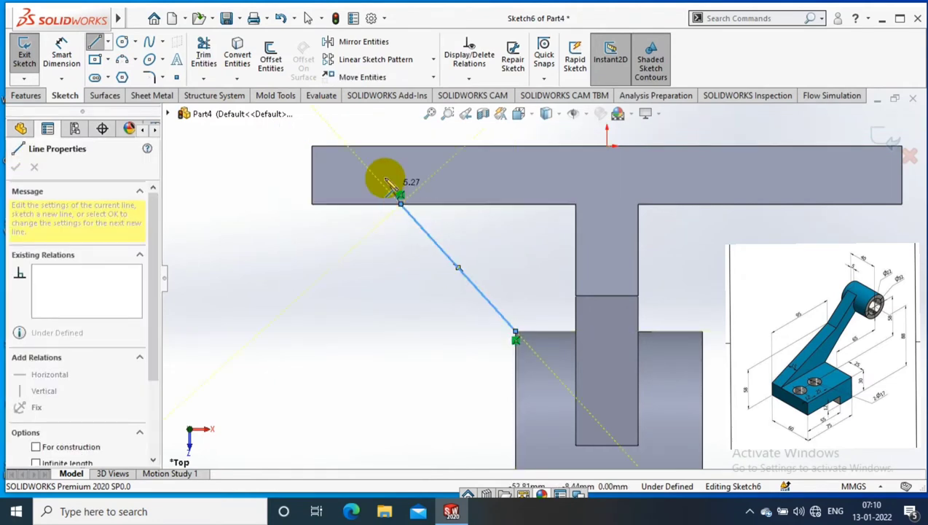
{"action": "left_click", "coordinate": [62, 50]}
{"action": "left_click", "coordinate": [62, 49]}
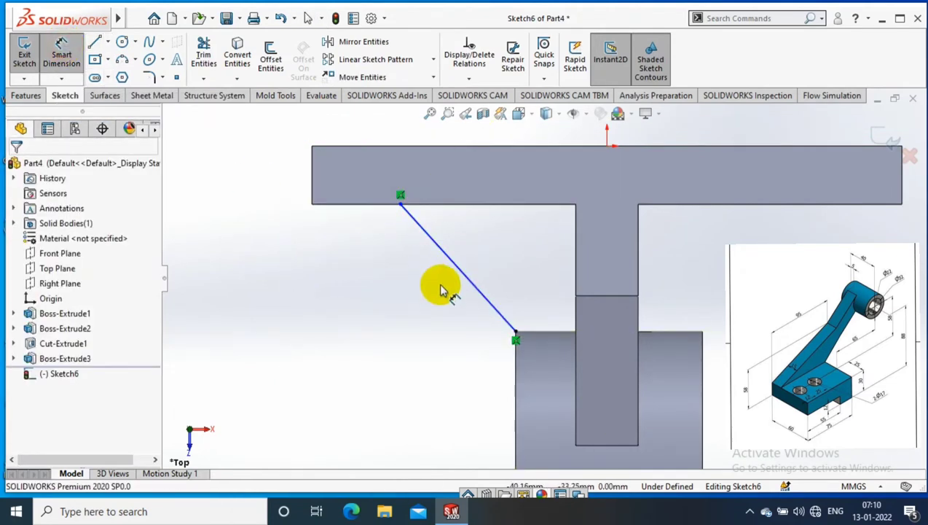
{"action": "left_click", "coordinate": [400, 195]}
{"action": "left_click", "coordinate": [576, 203]}
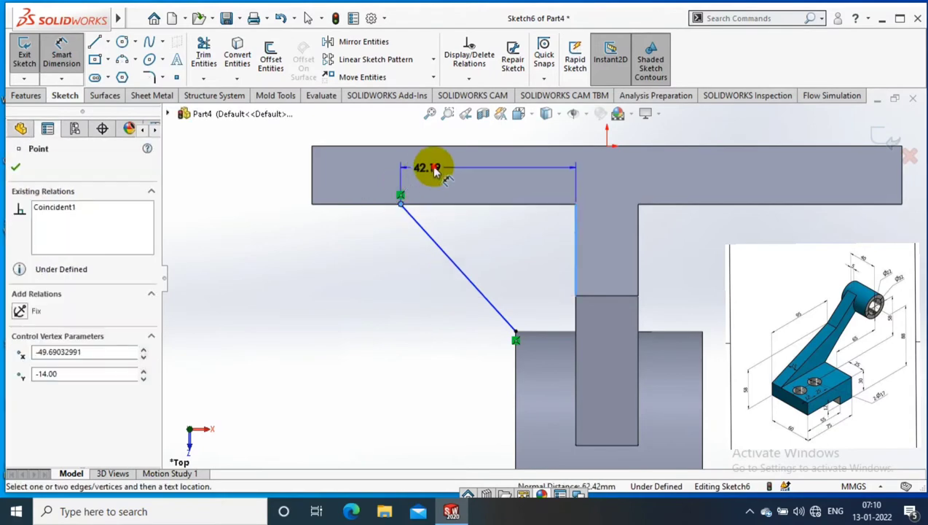
{"action": "left_click", "coordinate": [433, 166]}
{"action": "key", "text": "Return"}
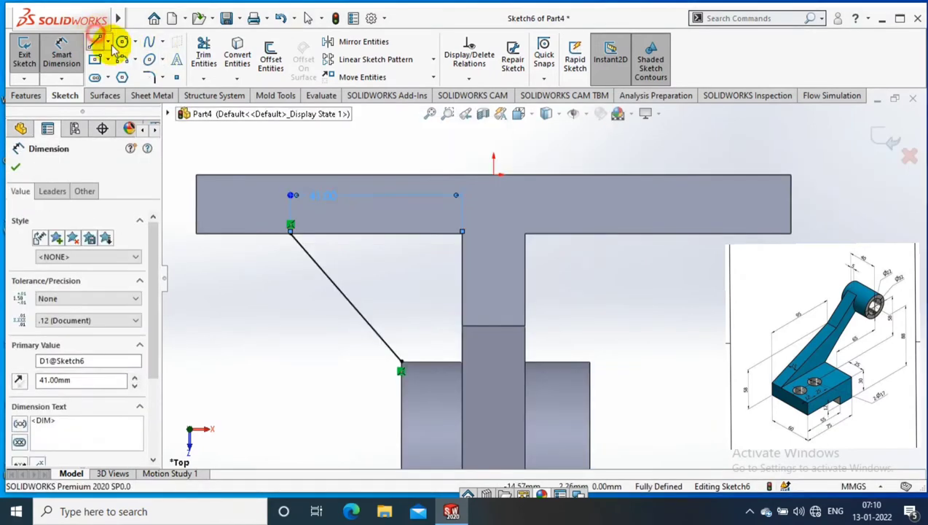
Draw the second slanted line on the other side, also dimensioned 41 mm from the upright
{"action": "left_click", "coordinate": [95, 42]}
{"action": "left_click", "coordinate": [694, 223]}
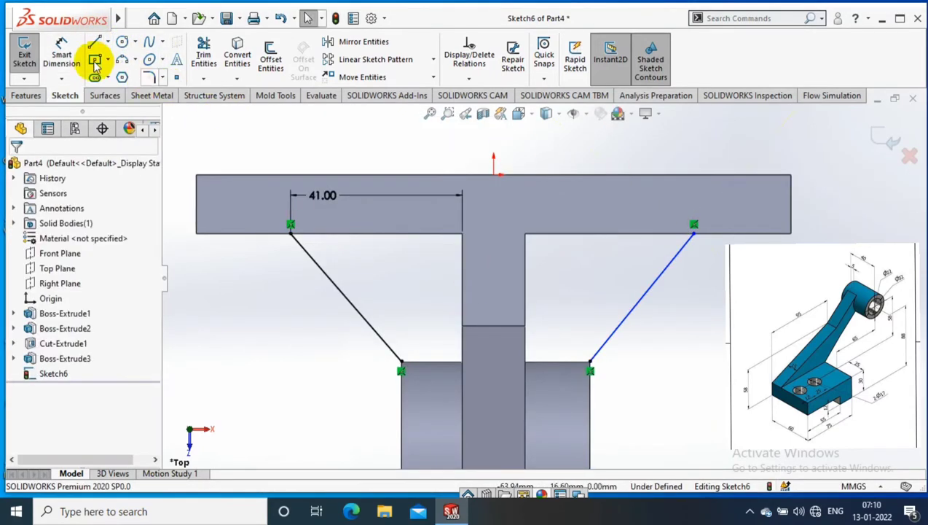
{"action": "left_click", "coordinate": [62, 51]}
{"action": "left_click", "coordinate": [693, 225]}
{"action": "left_click", "coordinate": [526, 268]}
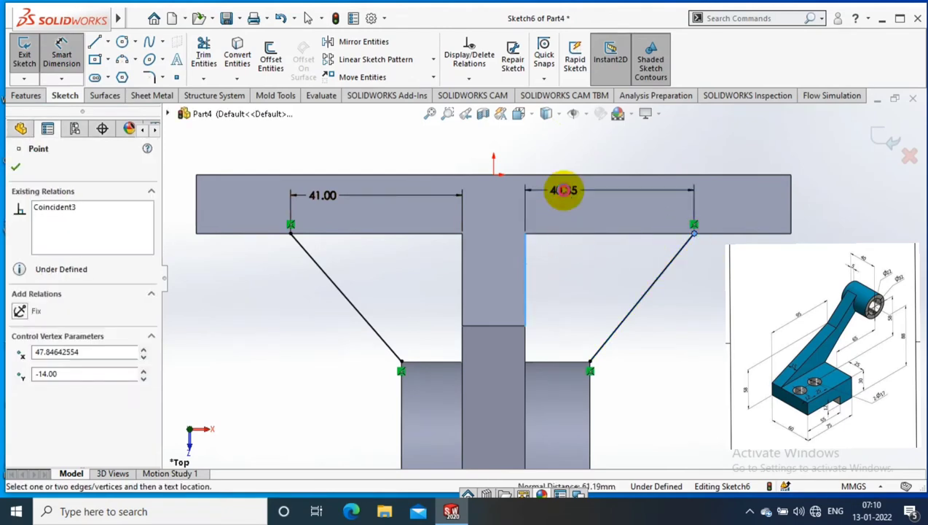
{"action": "left_click", "coordinate": [564, 193]}
{"action": "key", "text": "Return"}
Exit Sketch6, then reopen it to check the right slanted line and exit again
{"action": "middle_click", "coordinate": [698, 291]}
{"action": "middle_click_drag", "start_coordinate": [698, 292], "coordinate": [700, 200]}
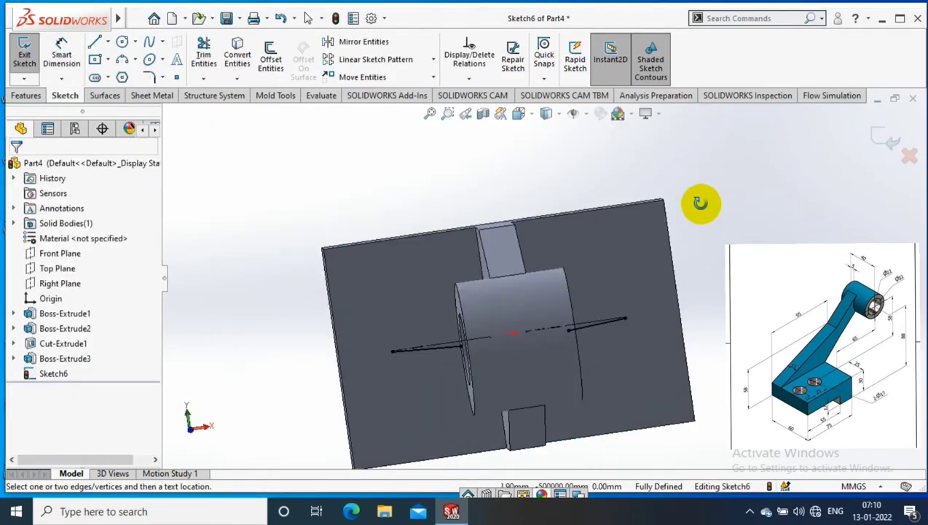
{"action": "left_click", "coordinate": [883, 138]}
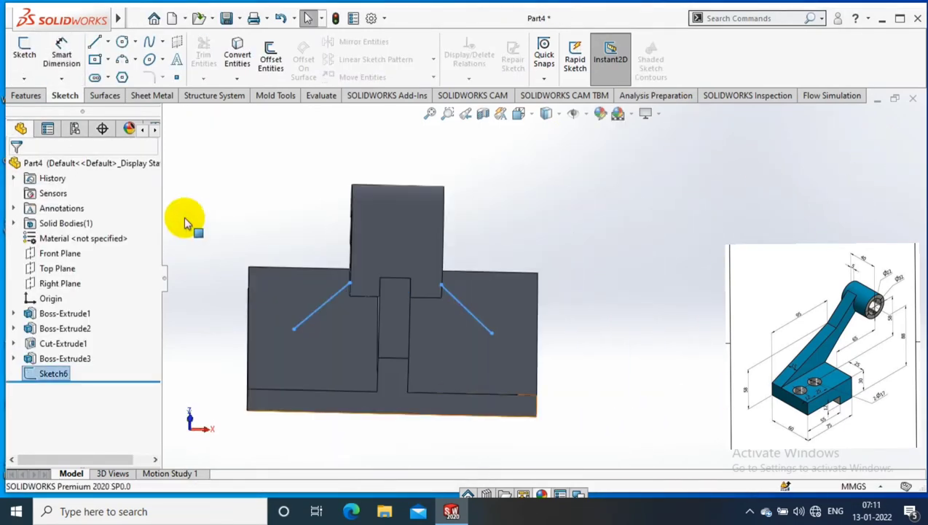
{"action": "right_click", "coordinate": [29, 373]}
{"action": "left_click", "coordinate": [219, 218]}
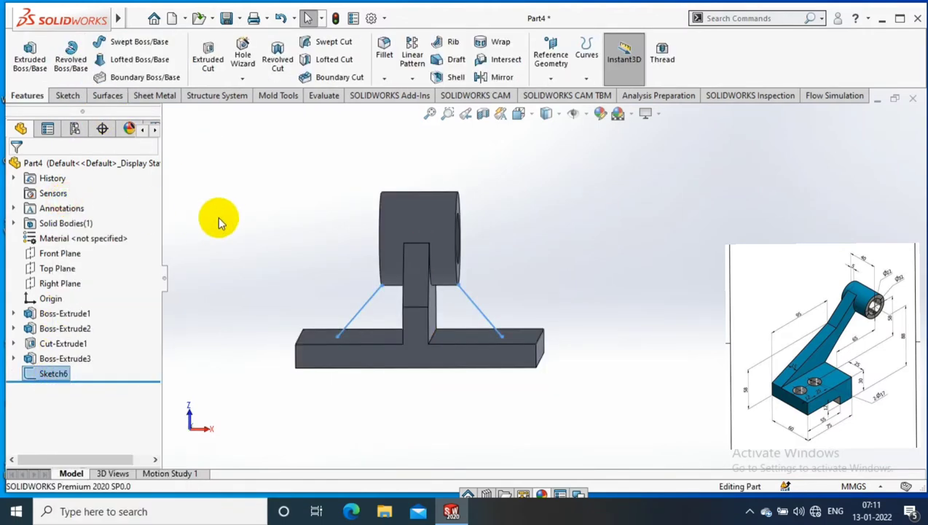
{"action": "left_click", "coordinate": [493, 327]}
{"action": "left_click", "coordinate": [19, 166]}
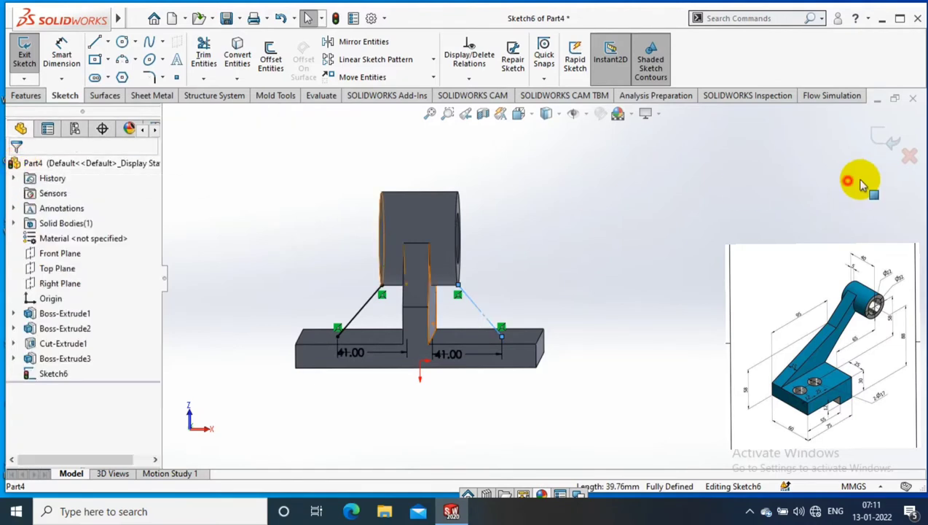
{"action": "left_click", "coordinate": [886, 140]}
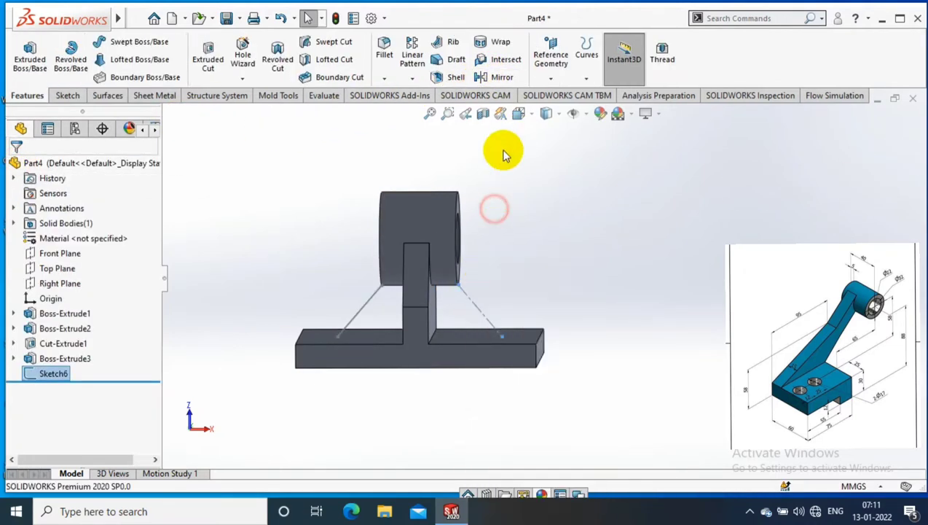
Create a 15 mm thick rib from the left slanted line
{"action": "left_click", "coordinate": [448, 42]}
{"action": "left_click", "coordinate": [366, 304]}
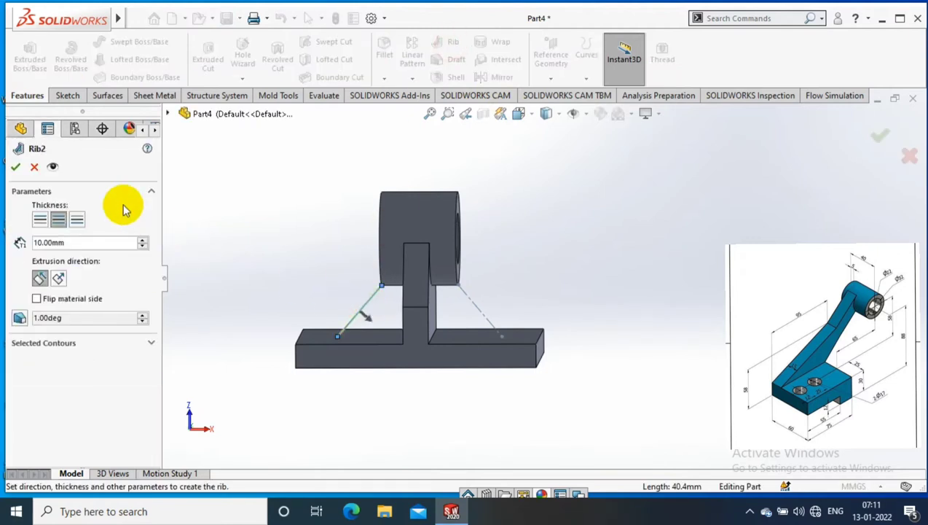
{"action": "double_click", "coordinate": [91, 242]}
{"action": "type", "text": "12"}
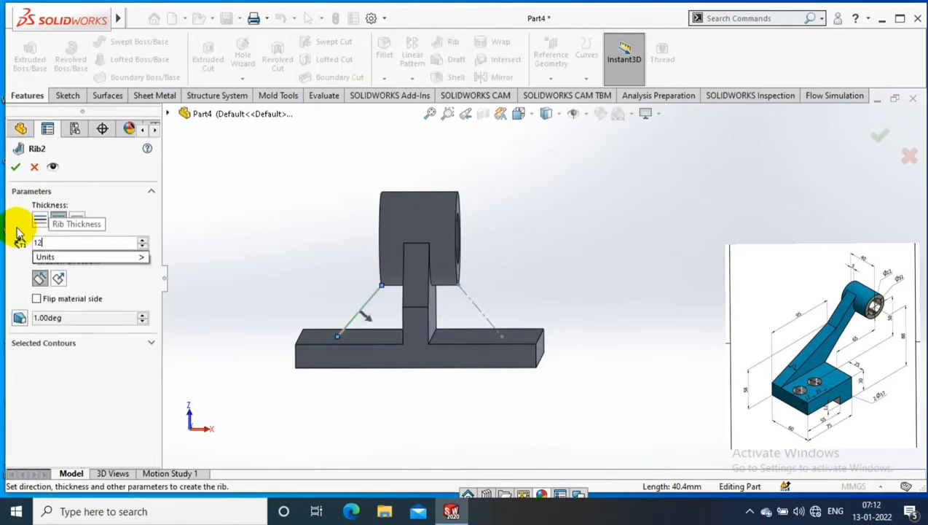
{"action": "key", "text": "Return"}
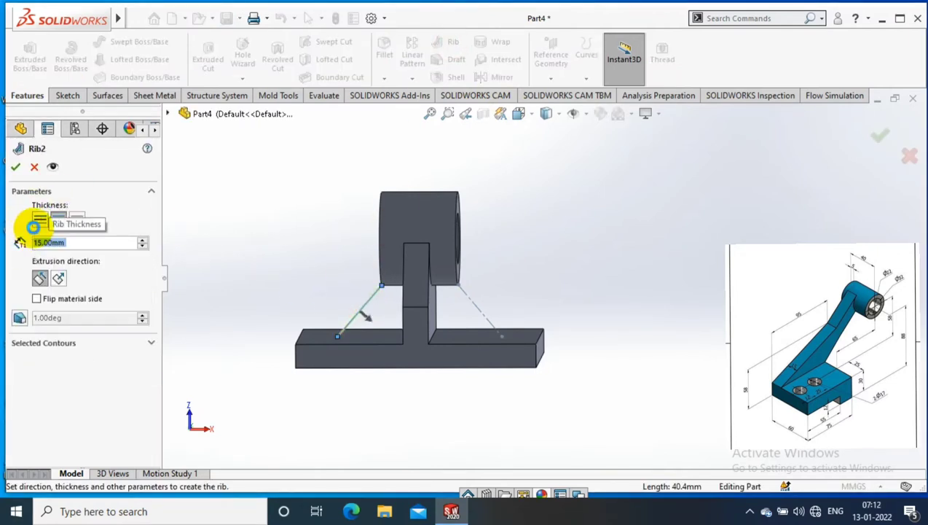
{"action": "key", "text": "Return"}
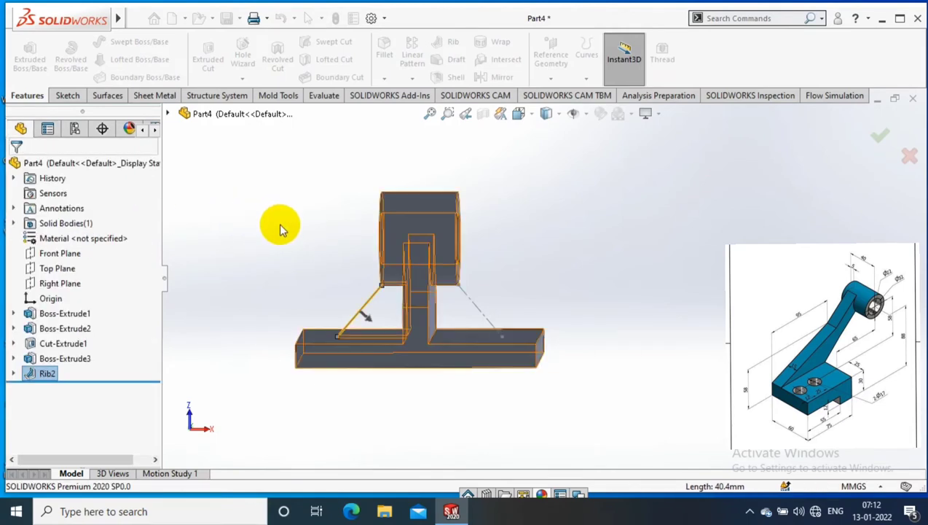
{"action": "middle_click", "coordinate": [316, 211]}
{"action": "scroll", "coordinate": [499, 251], "scroll_direction": "down", "scroll_amount": 5}
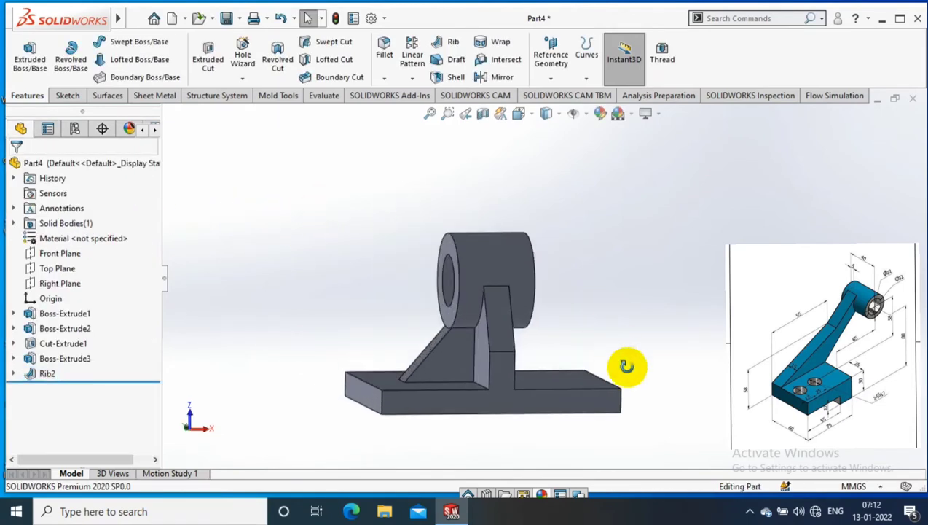
Mirror Rib2 across the Right Plane to add a matching rib on the opposite side
{"action": "left_click", "coordinate": [59, 283]}
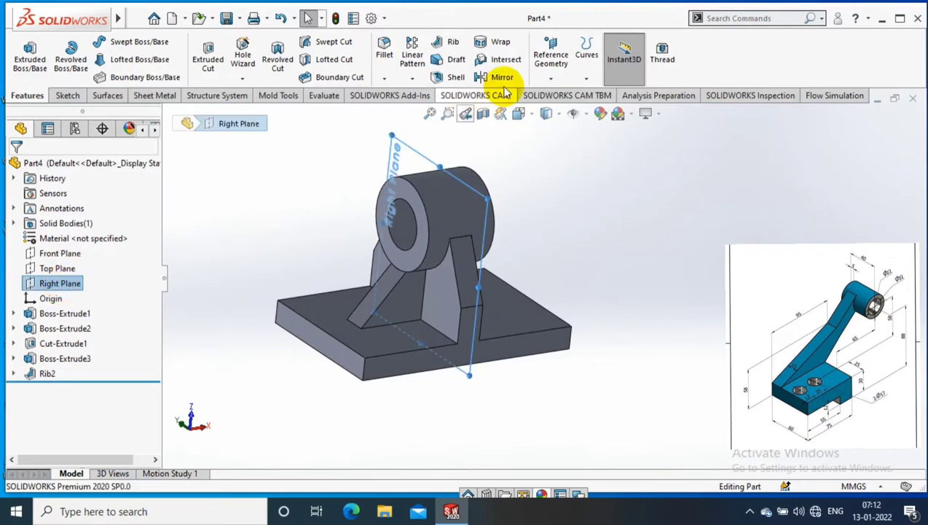
{"action": "left_click", "coordinate": [408, 301]}
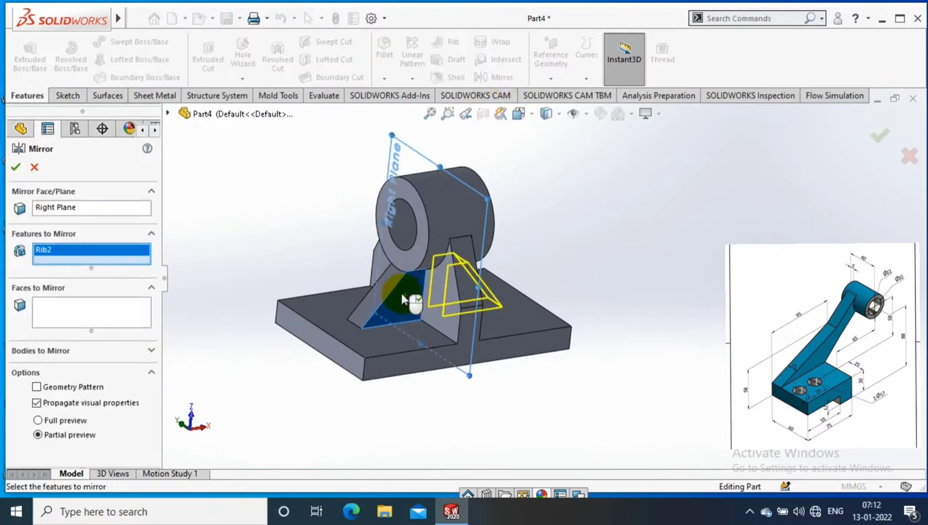
{"action": "left_click", "coordinate": [15, 167]}
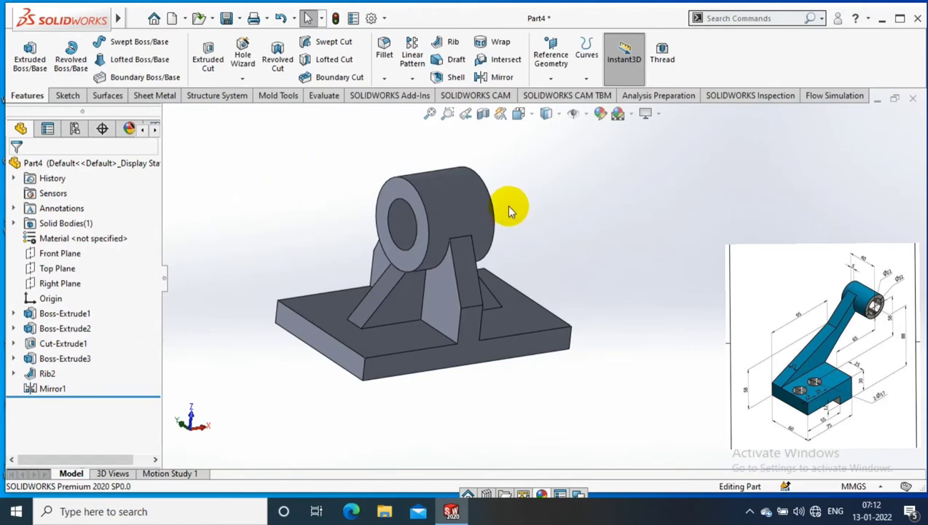
Start a sketch on the base plate's top face and draw a centre rectangle at the origin
{"action": "right_click", "coordinate": [520, 319]}
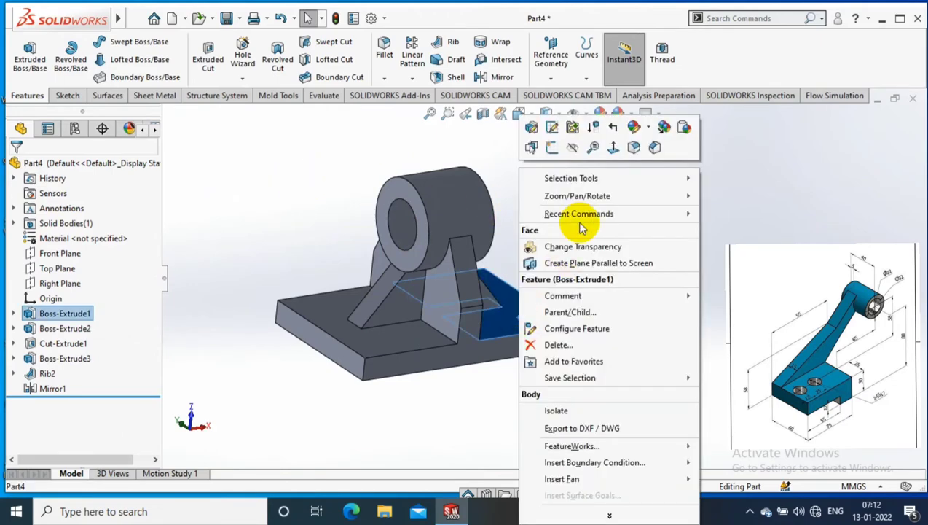
{"action": "left_click", "coordinate": [616, 140]}
{"action": "left_click", "coordinate": [65, 96]}
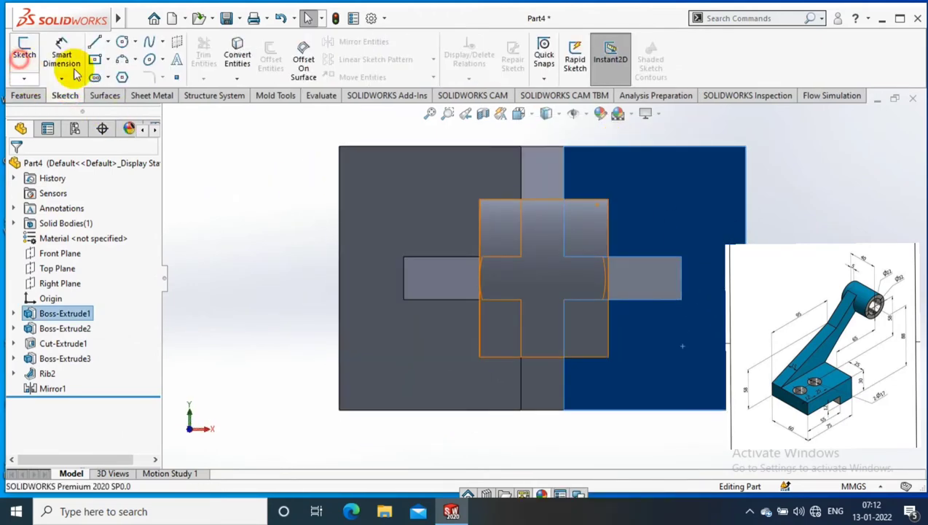
{"action": "left_click", "coordinate": [94, 59]}
{"action": "left_click", "coordinate": [548, 283]}
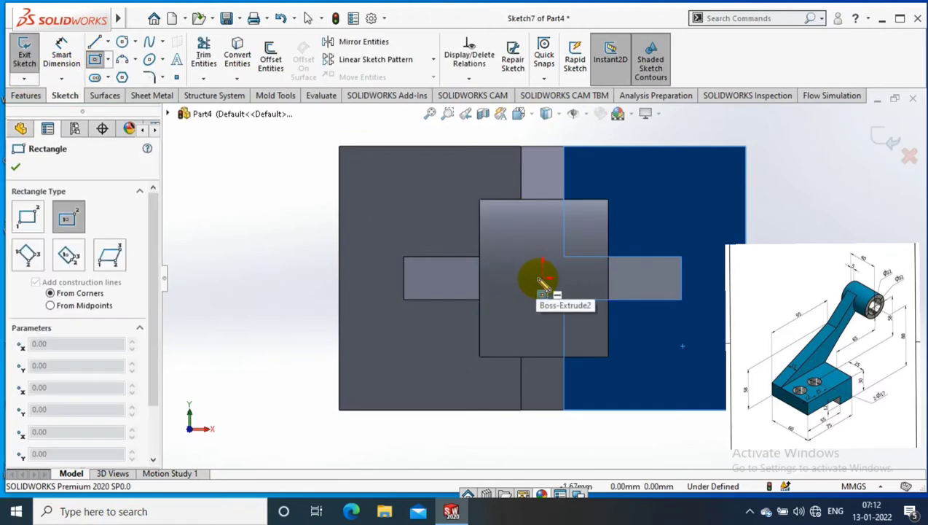
{"action": "left_click", "coordinate": [542, 277]}
{"action": "left_click", "coordinate": [701, 342]}
Dimension the rectangle to 50 mm high and 100 mm wide
{"action": "left_click", "coordinate": [385, 243]}
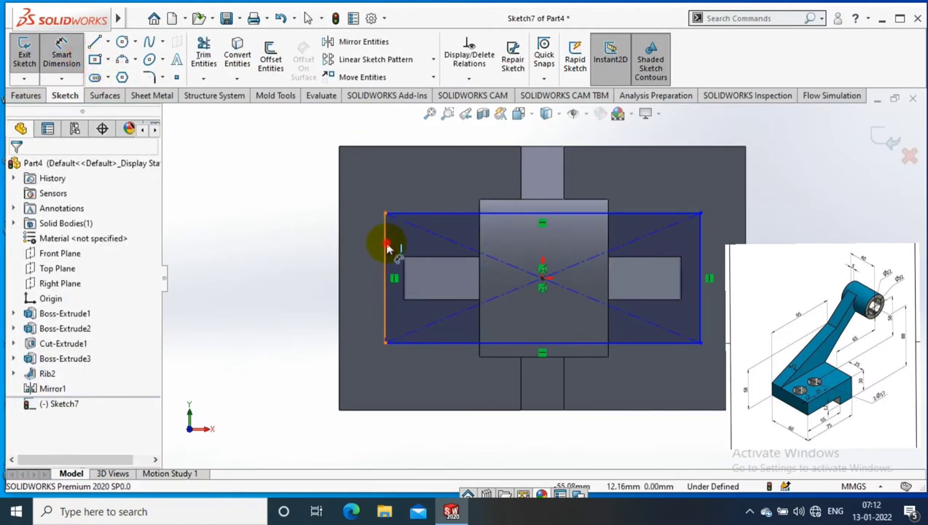
{"action": "left_click", "coordinate": [295, 255]}
{"action": "type", "text": "50"}
{"action": "key", "text": "Return"}
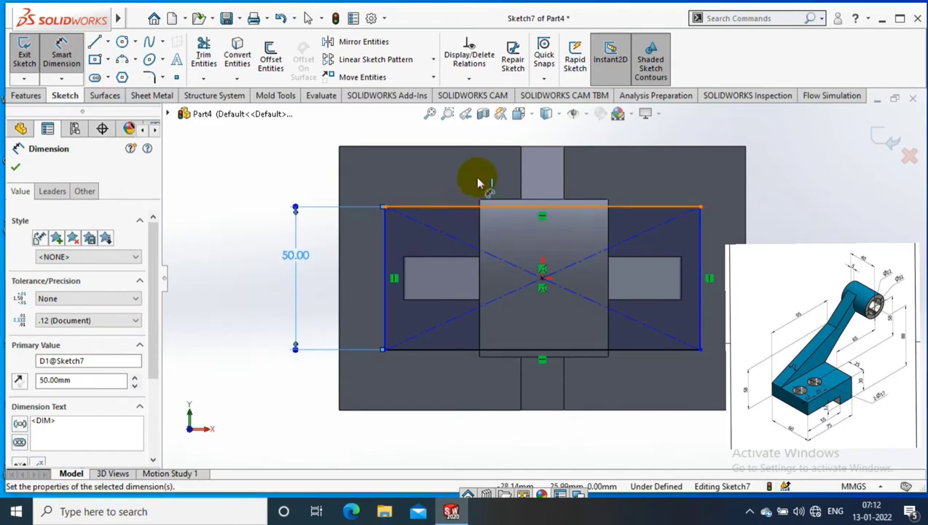
{"action": "left_click", "coordinate": [477, 208]}
{"action": "left_click", "coordinate": [450, 179]}
{"action": "type", "text": "100"}
{"action": "key", "text": "Return"}
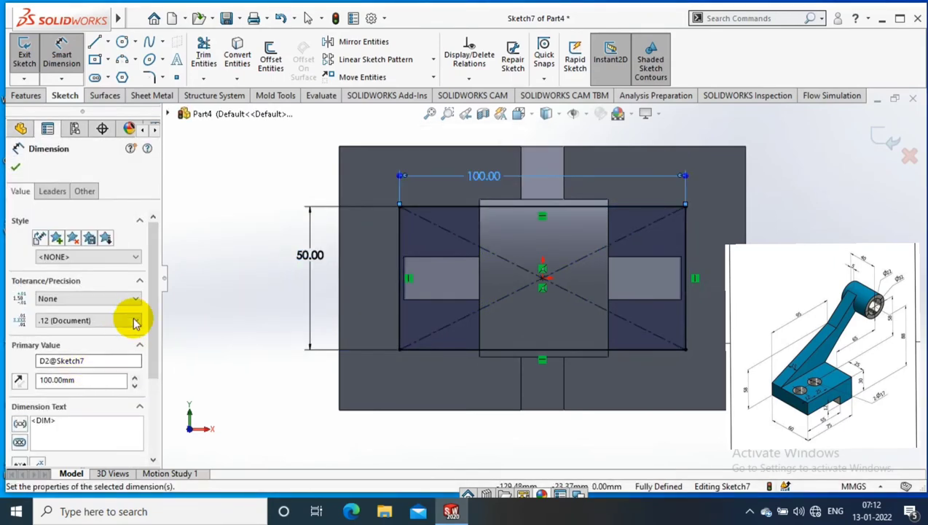
{"action": "scroll", "coordinate": [133, 318], "scroll_direction": "down", "scroll_amount": 3}
{"action": "left_click", "coordinate": [32, 178]}
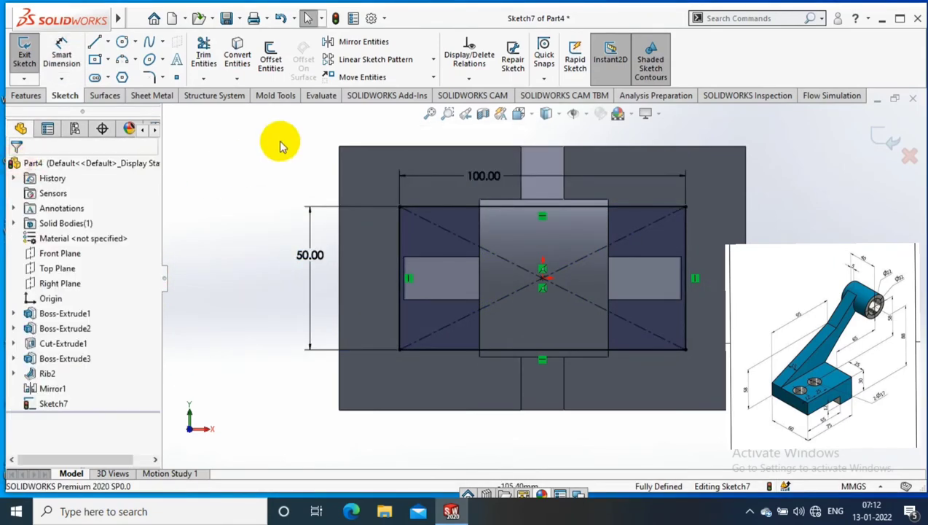
Convert the rectangle's sides to construction lines and exit Sketch7
{"action": "left_click", "coordinate": [400, 314]}
{"action": "left_click", "coordinate": [430, 349], "text": "ctrl"}
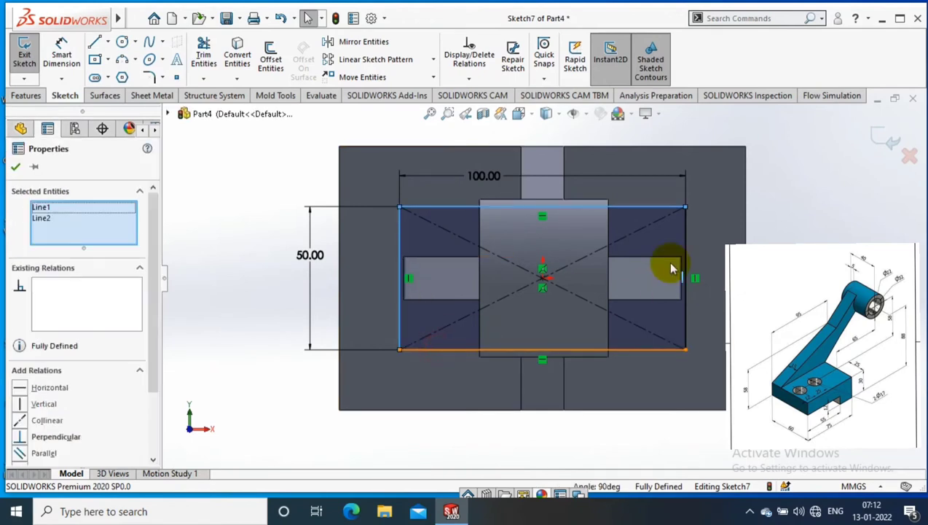
{"action": "left_click", "coordinate": [686, 240], "text": "ctrl"}
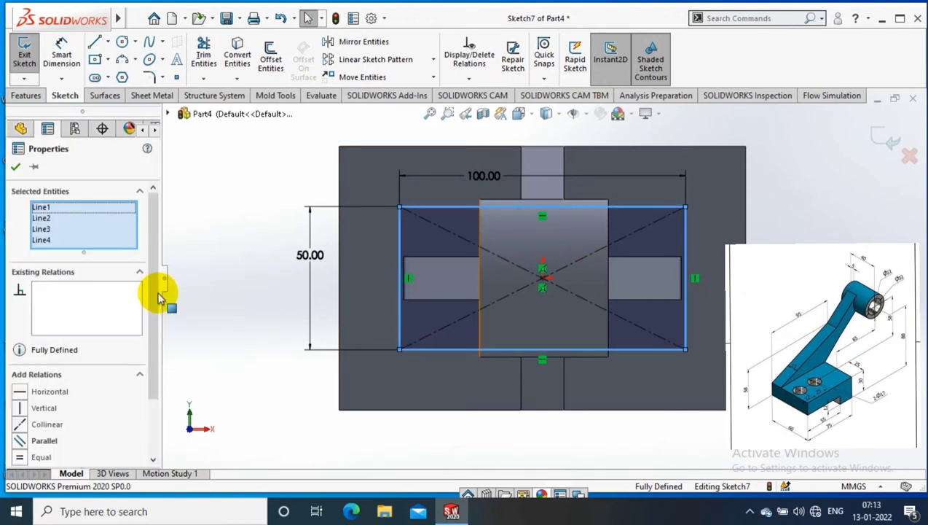
{"action": "key", "text": "Escape"}
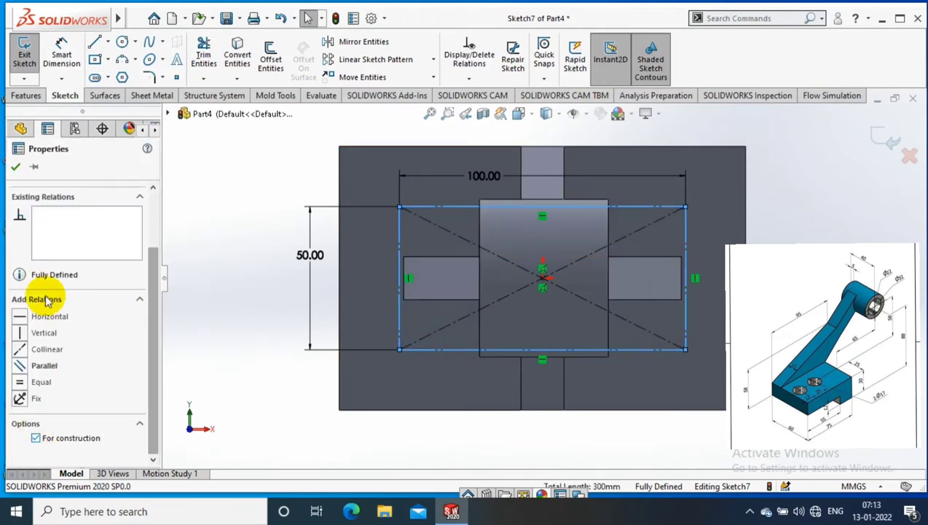
{"action": "scroll", "coordinate": [801, 211], "scroll_direction": "down", "scroll_amount": 2}
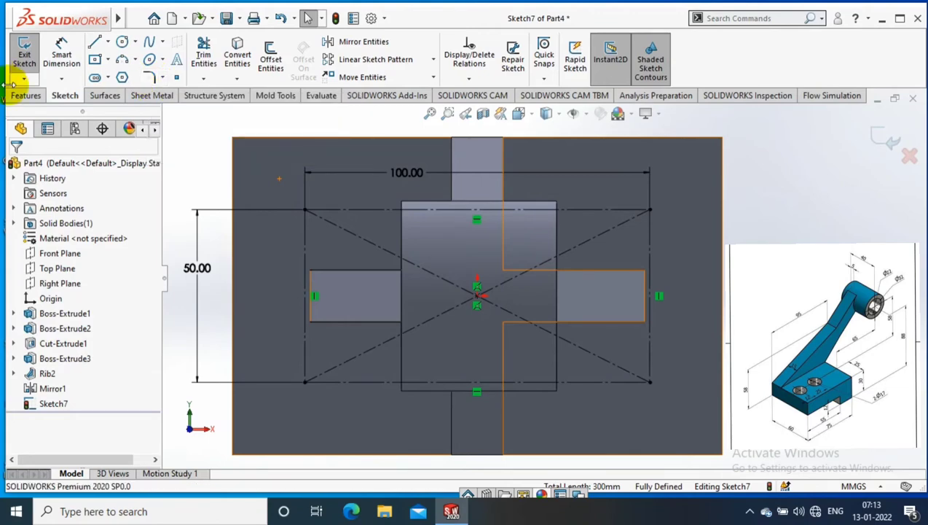
{"action": "left_click", "coordinate": [24, 57]}
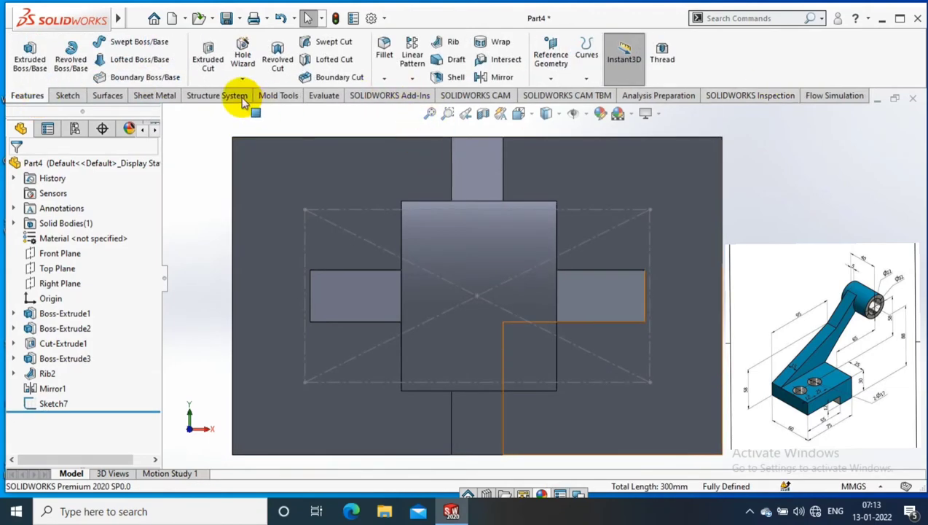
Start a Hole Wizard feature using the Dowel hole type with custom sizing
{"action": "left_click", "coordinate": [243, 78]}
{"action": "left_click", "coordinate": [252, 91]}
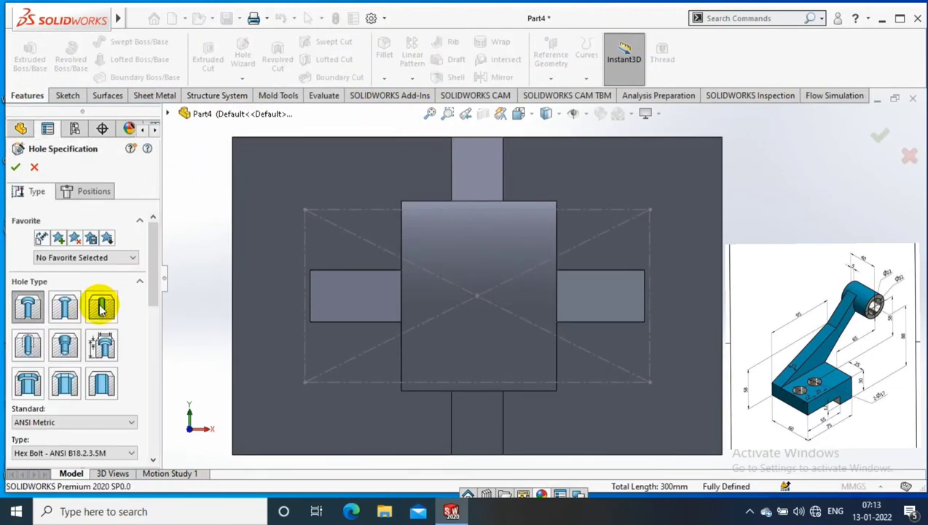
{"action": "left_click", "coordinate": [102, 306]}
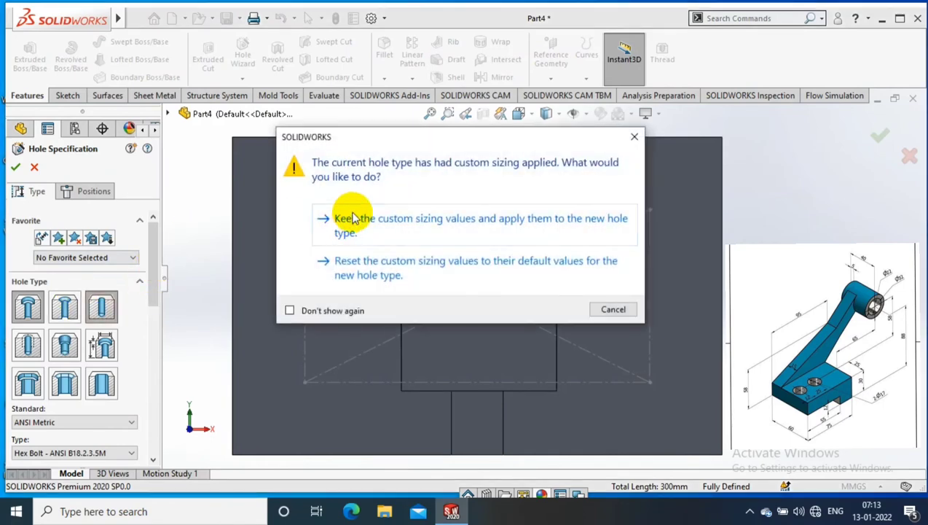
{"action": "left_click", "coordinate": [342, 270]}
{"action": "scroll", "coordinate": [155, 305], "scroll_direction": "down", "scroll_amount": 3}
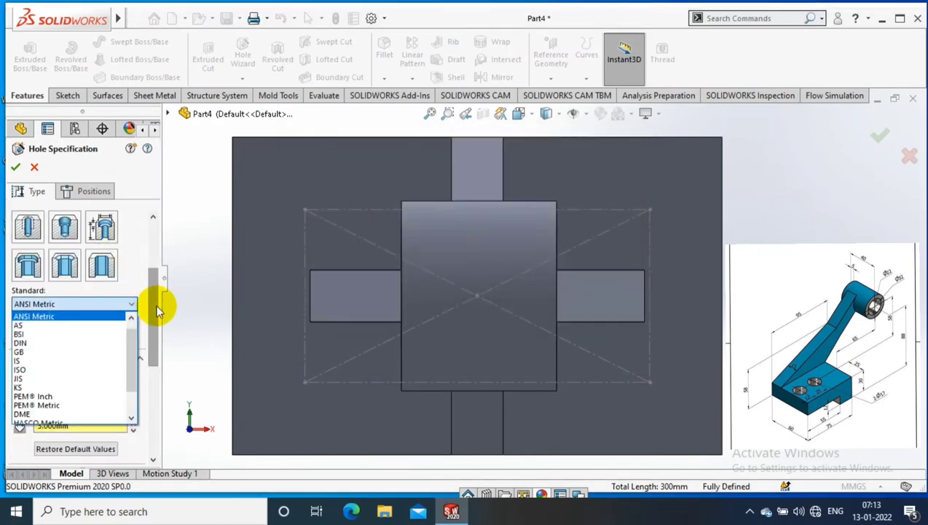
{"action": "left_click_drag", "start_coordinate": [160, 291], "coordinate": [156, 321]}
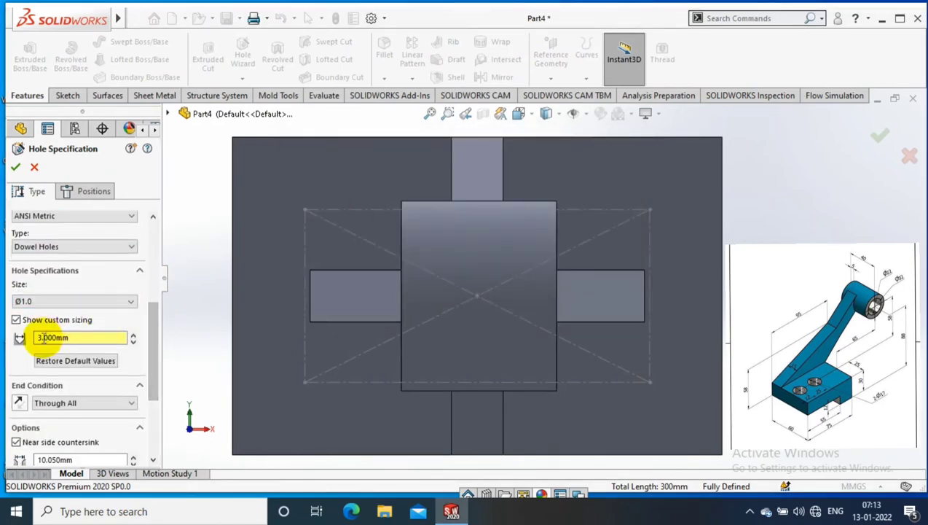
Set the dowel hole's custom diameter to 18 mm, Through All
{"action": "left_click", "coordinate": [17, 321]}
{"action": "left_click", "coordinate": [82, 301]}
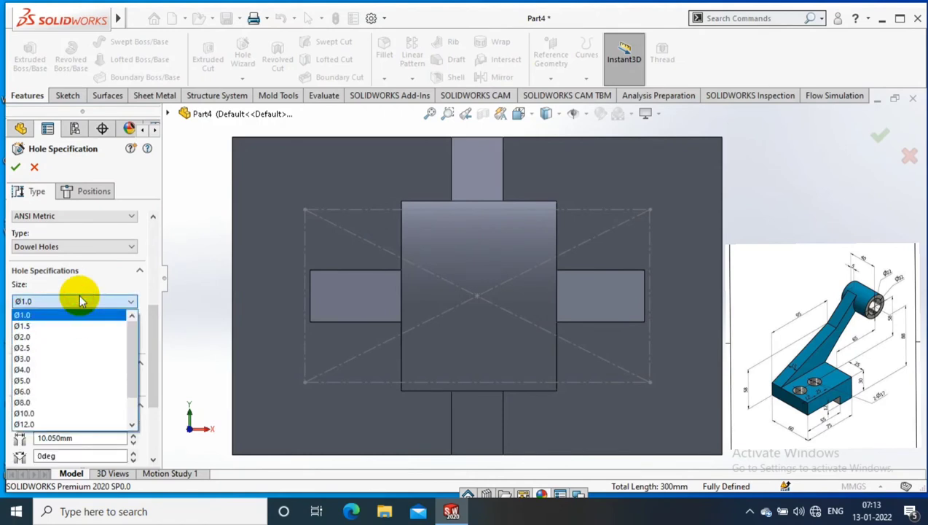
{"action": "scroll", "coordinate": [132, 379], "scroll_direction": "down", "scroll_amount": 1}
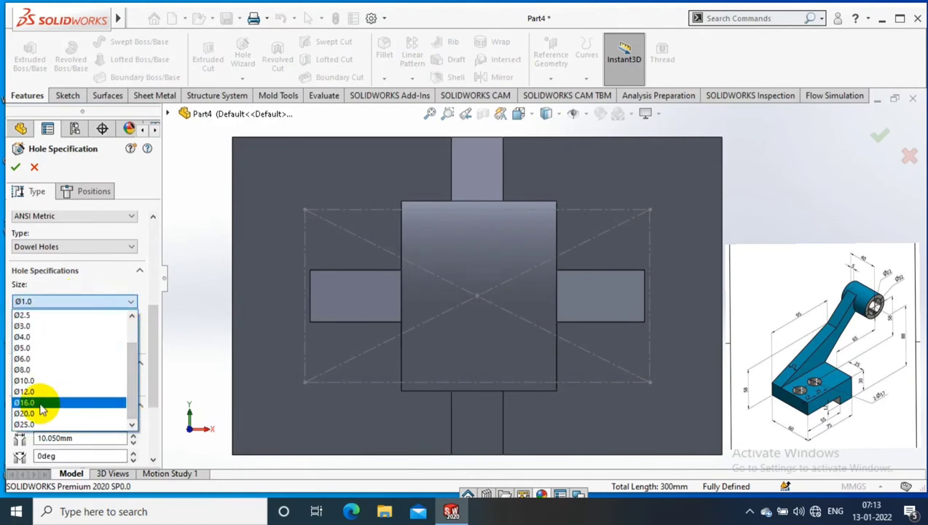
{"action": "left_click", "coordinate": [185, 371]}
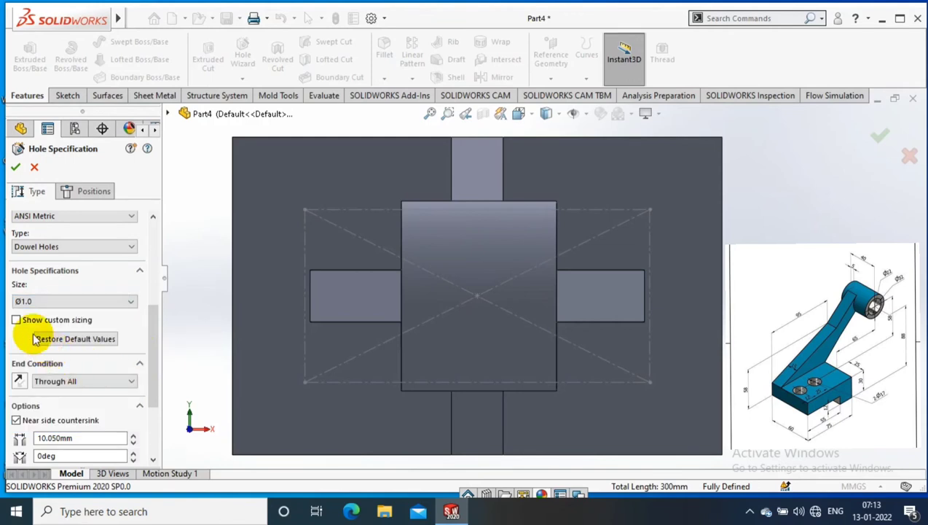
{"action": "left_click", "coordinate": [16, 320]}
{"action": "type", "text": "000mm"}
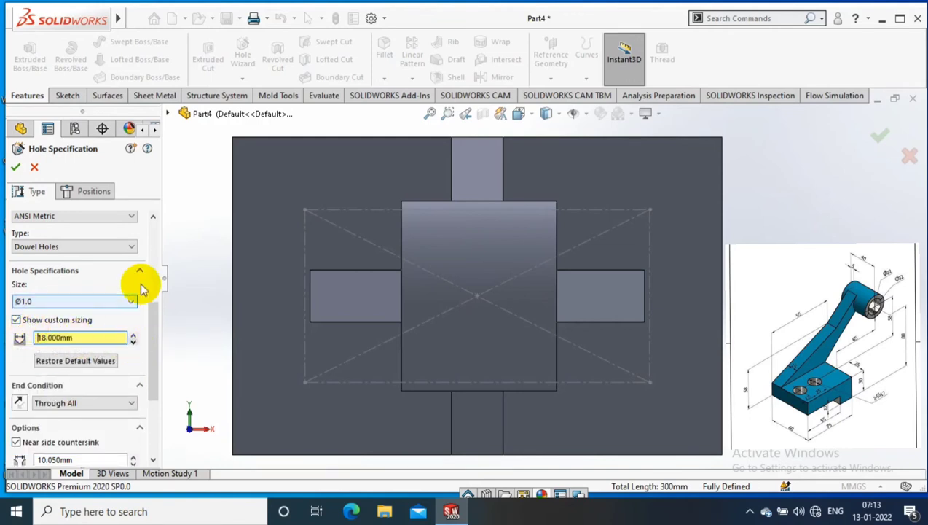
{"action": "scroll", "coordinate": [156, 383], "scroll_direction": "down", "scroll_amount": 2}
{"action": "scroll", "coordinate": [104, 269], "scroll_direction": "down", "scroll_amount": 2}
{"action": "left_click", "coordinate": [109, 197]}
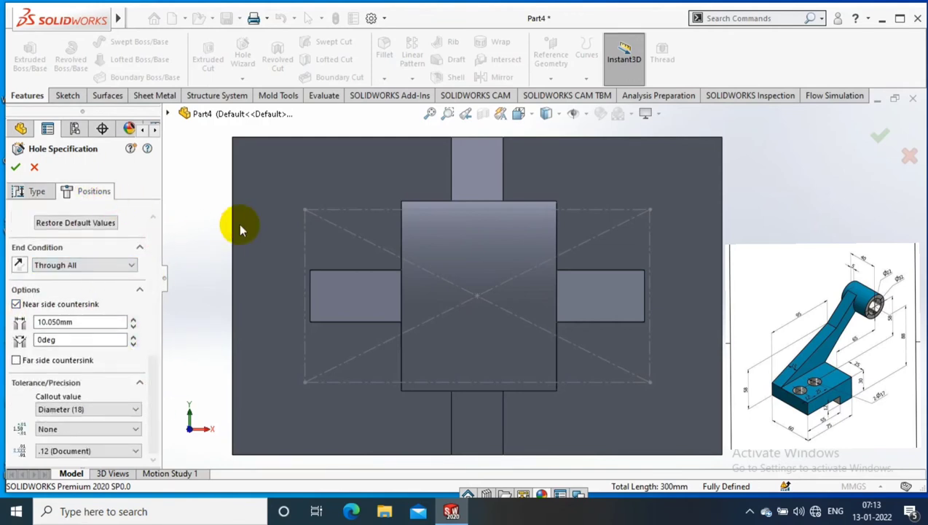
Place 18 mm dowel holes at all four construction-rectangle corners and confirm the feature
{"action": "left_click", "coordinate": [306, 212]}
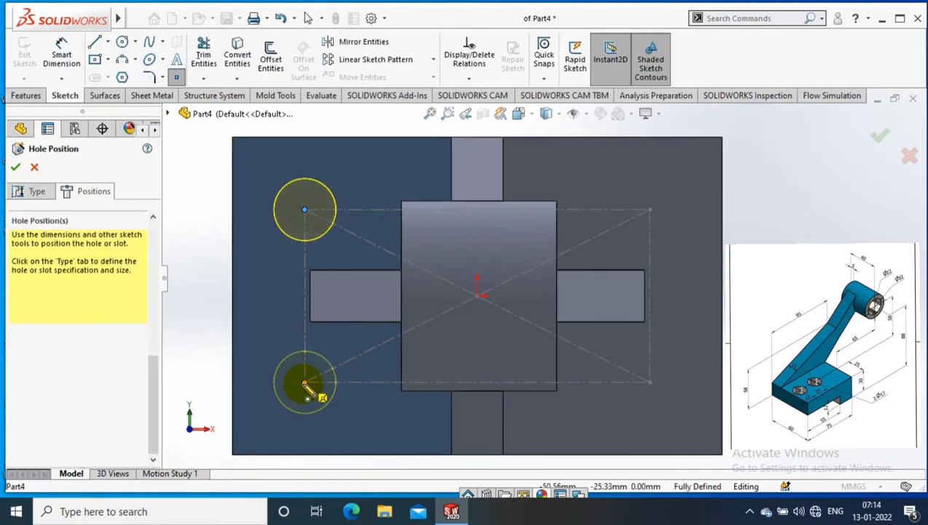
{"action": "left_click", "coordinate": [304, 382]}
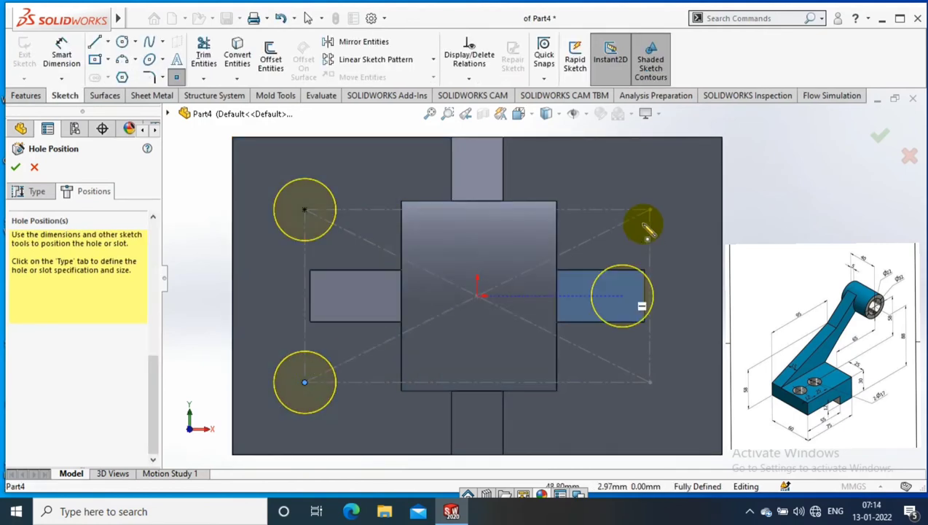
{"action": "left_click", "coordinate": [649, 210]}
{"action": "left_click", "coordinate": [650, 382]}
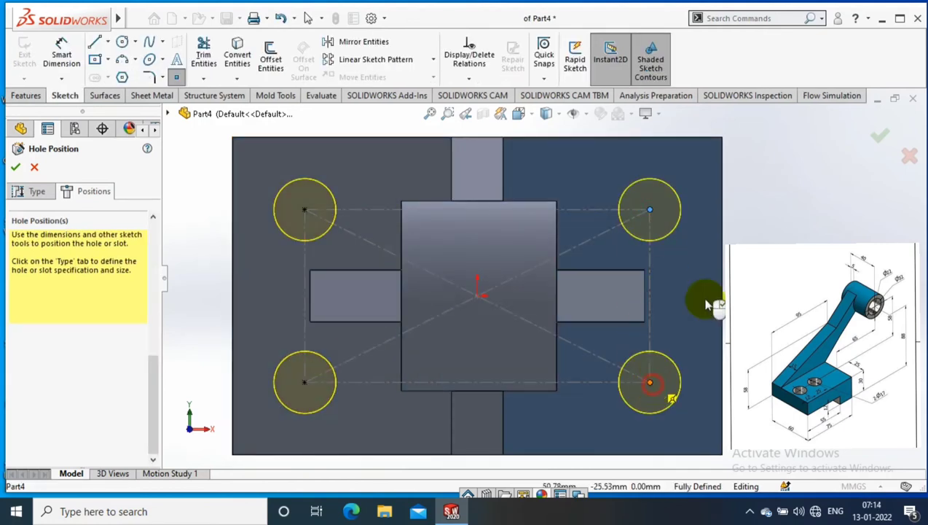
{"action": "left_click", "coordinate": [880, 136]}
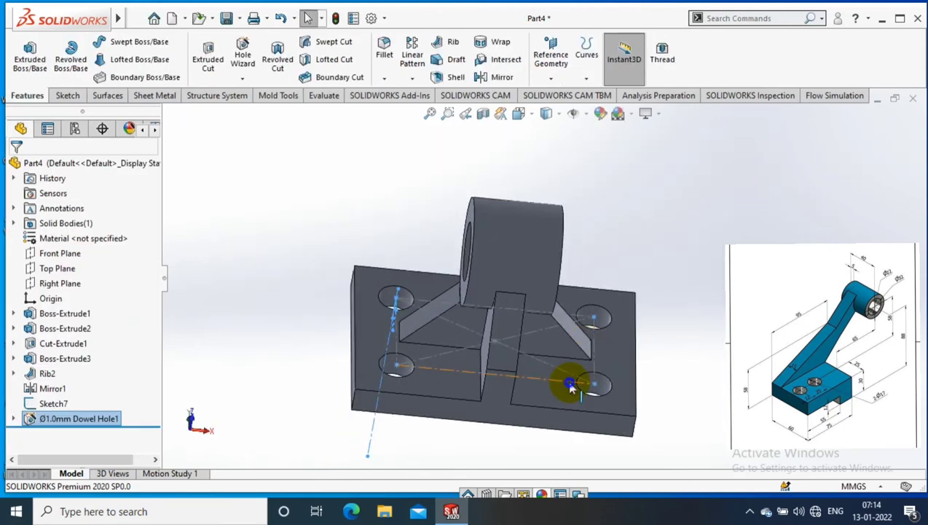
{"action": "right_click", "coordinate": [582, 314]}
Hide Sketch7 and fillet the base plate's four vertical corner edges at 10 mm radius
{"action": "left_click", "coordinate": [607, 275]}
{"action": "middle_click_drag", "start_coordinate": [710, 375], "coordinate": [576, 140]}
{"action": "left_click", "coordinate": [384, 78]}
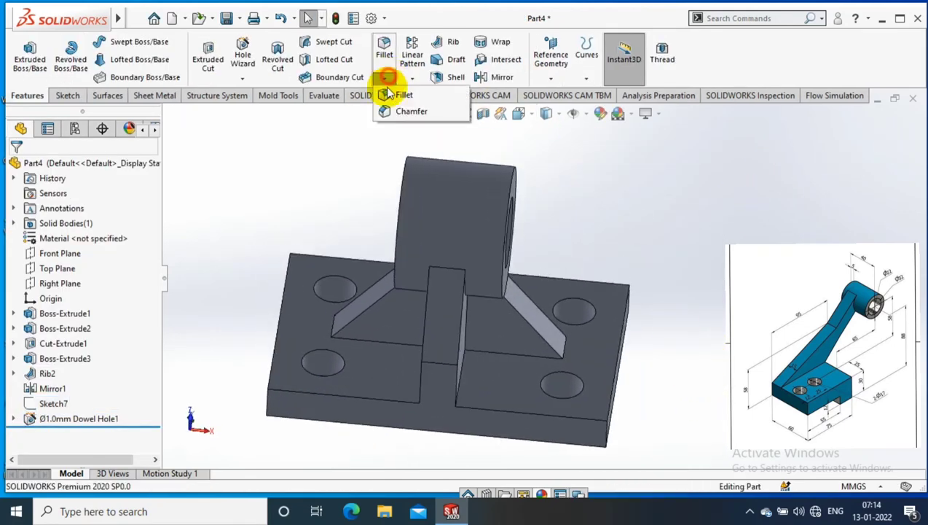
{"action": "left_click", "coordinate": [405, 91]}
{"action": "left_click", "coordinate": [267, 404]}
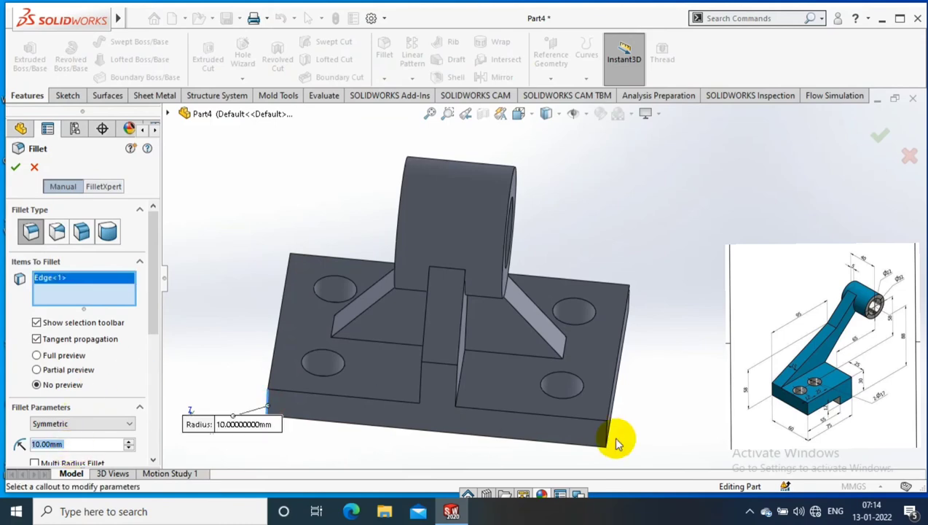
{"action": "left_click", "coordinate": [617, 434]}
{"action": "mouse_move", "coordinate": [618, 429]}
{"action": "middle_mouse_down"}
{"action": "mouse_move", "coordinate": [680, 332]}
{"action": "mouse_move", "coordinate": [519, 375]}
{"action": "mouse_move", "coordinate": [383, 437]}
{"action": "middle_mouse_up"}
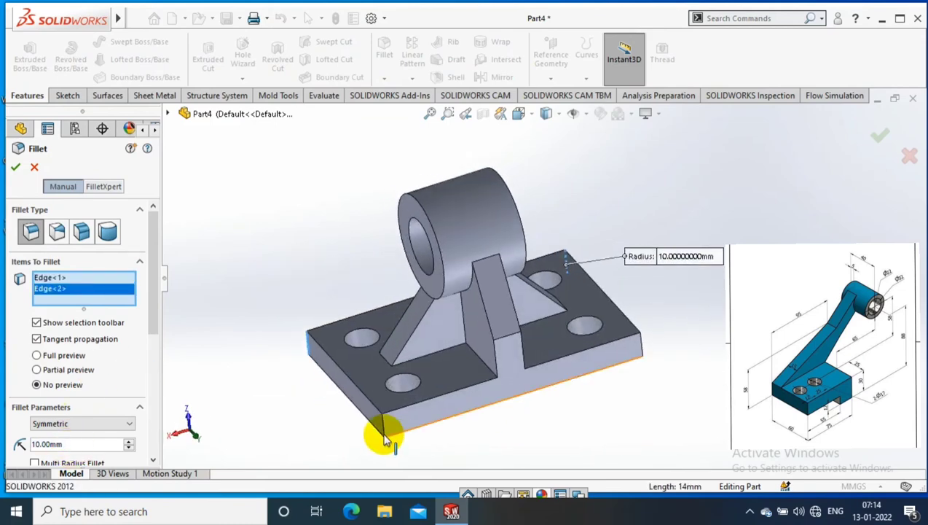
{"action": "middle_click_drag", "start_coordinate": [703, 342], "coordinate": [643, 356]}
{"action": "left_click", "coordinate": [464, 303]}
{"action": "left_click", "coordinate": [492, 297]}
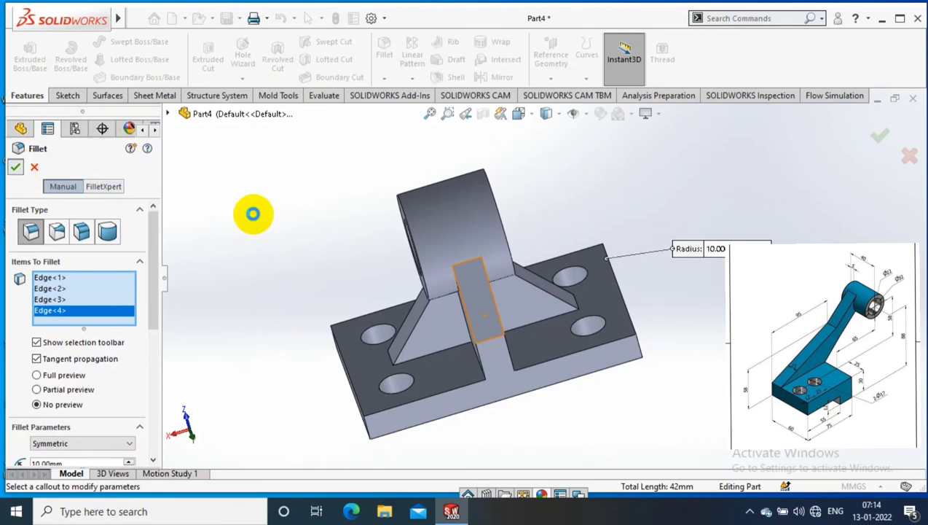
{"action": "mouse_move", "coordinate": [311, 243]}
{"action": "middle_mouse_down"}
{"action": "mouse_move", "coordinate": [328, 263]}
{"action": "mouse_move", "coordinate": [442, 169]}
{"action": "middle_mouse_up"}
Apply a teal colour appearance to the entire bracket body
{"action": "right_click", "coordinate": [442, 170]}
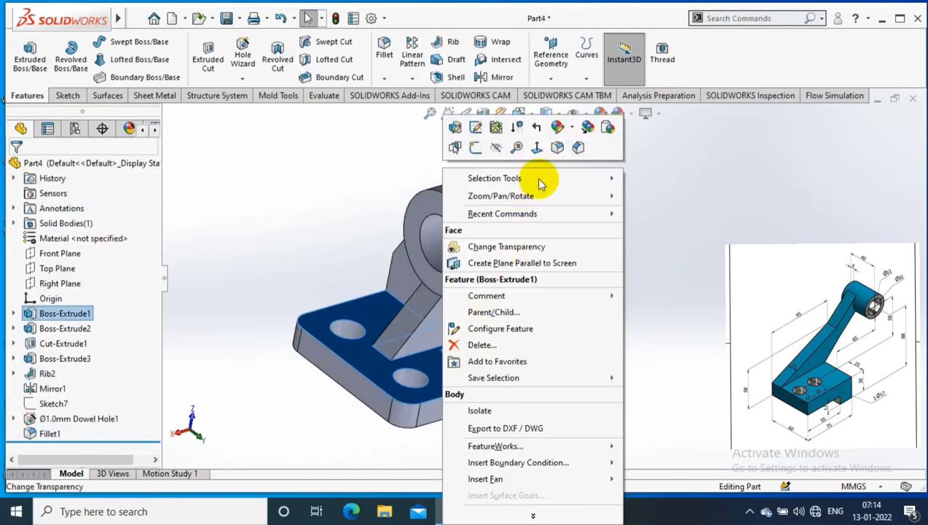
{"action": "left_click", "coordinate": [575, 129]}
{"action": "left_click", "coordinate": [576, 184]}
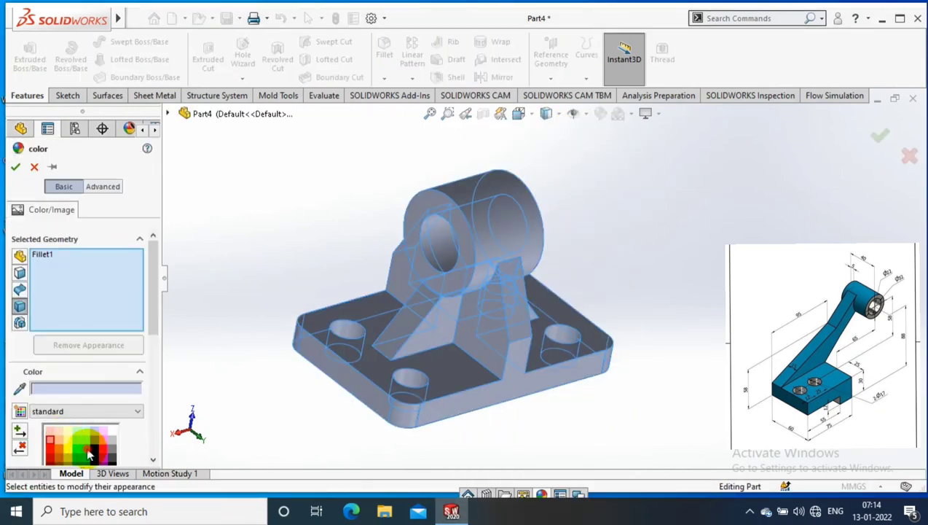
{"action": "left_click", "coordinate": [89, 454]}
{"action": "left_click", "coordinate": [15, 166]}
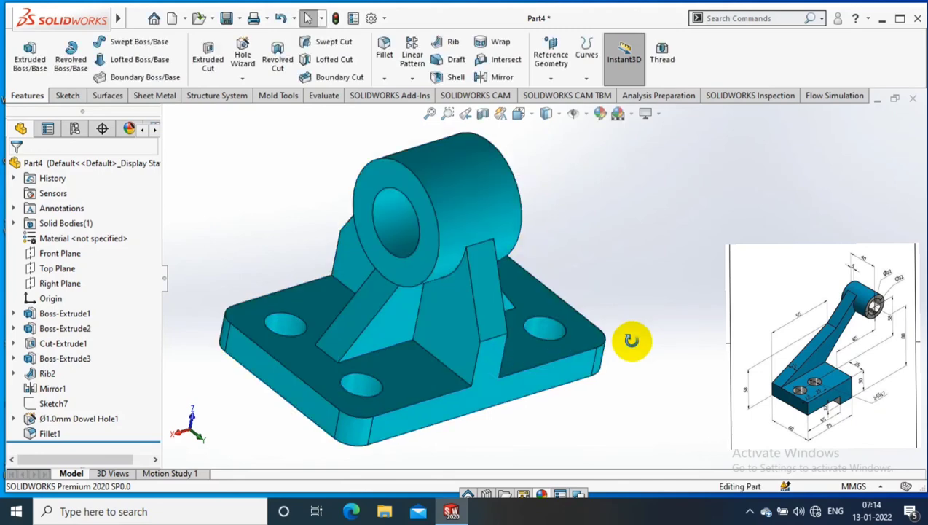